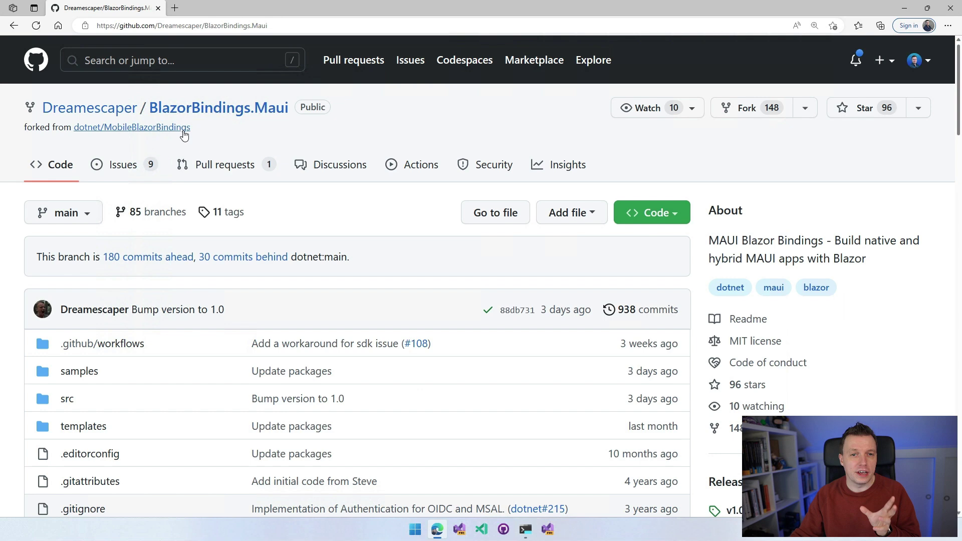
{"action": "middle_click", "coordinate": [184, 129]}
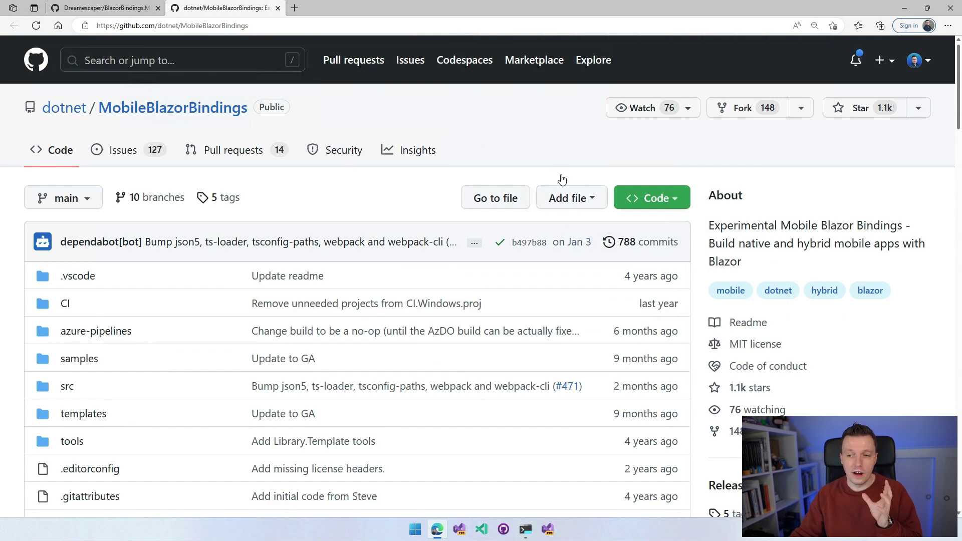
{"action": "scroll", "coordinate": [559, 166], "scroll_direction": "down", "scroll_amount": 5}
{"action": "scroll", "coordinate": [560, 261], "scroll_direction": "down", "scroll_amount": 1}
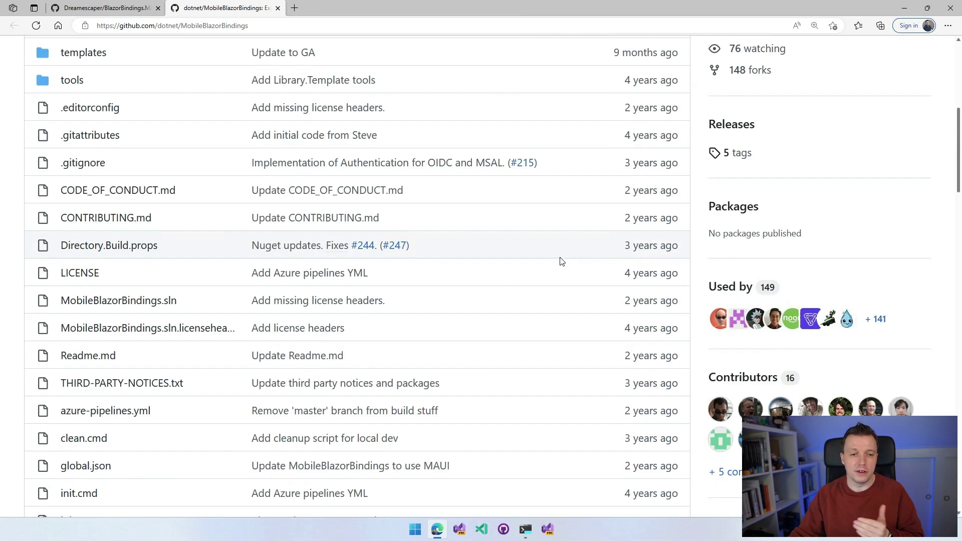
{"action": "scroll", "coordinate": [560, 261], "scroll_direction": "down", "scroll_amount": 5}
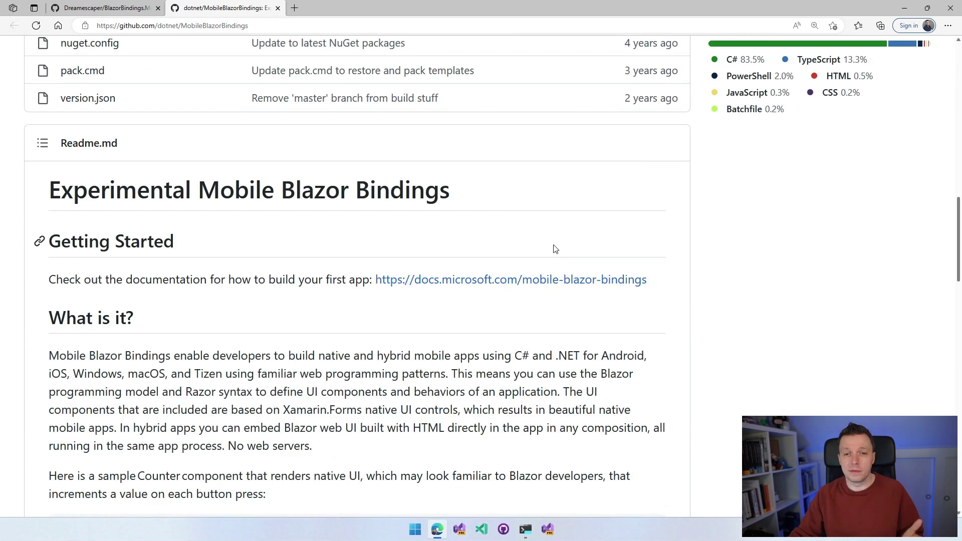
{"action": "scroll", "coordinate": [549, 240], "scroll_direction": "up", "scroll_amount": 10}
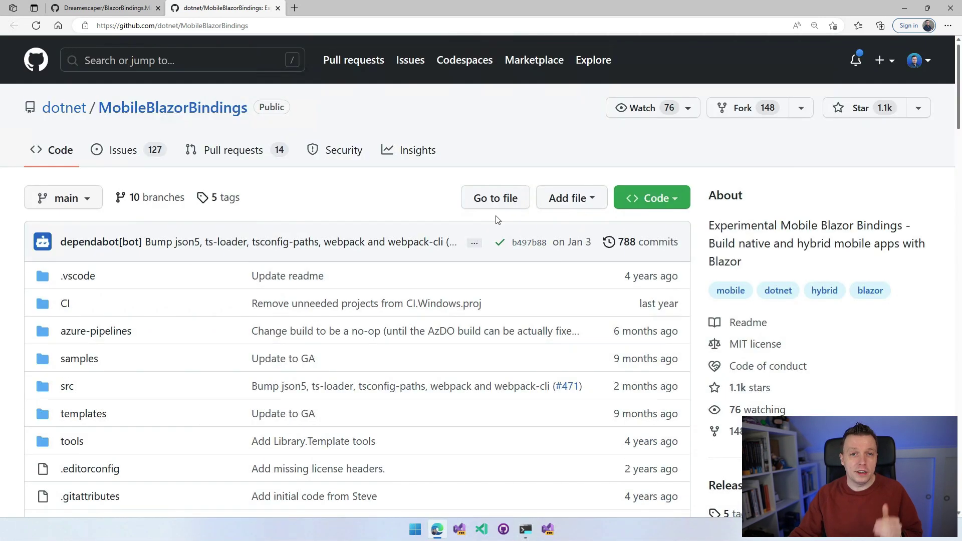
{"action": "left_click", "coordinate": [278, 9]}
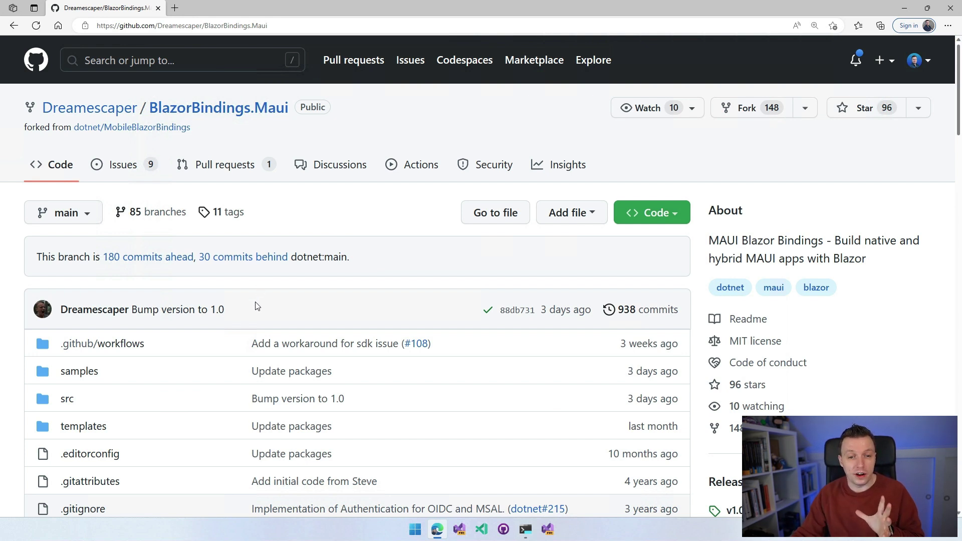
{"action": "left_click_drag", "start_coordinate": [225, 309], "coordinate": [197, 309]}
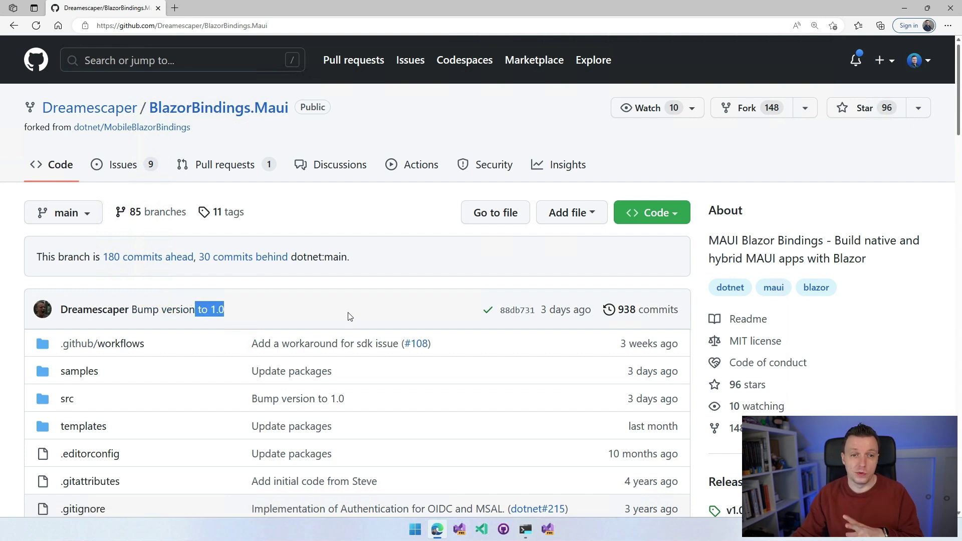
{"action": "left_click", "coordinate": [364, 316]}
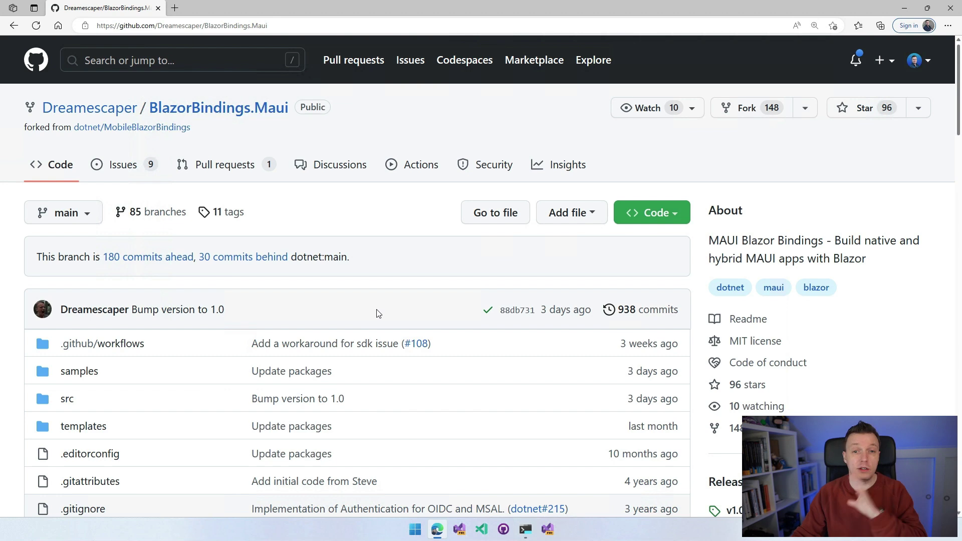
{"action": "scroll", "coordinate": [377, 314], "scroll_direction": "down", "scroll_amount": 2}
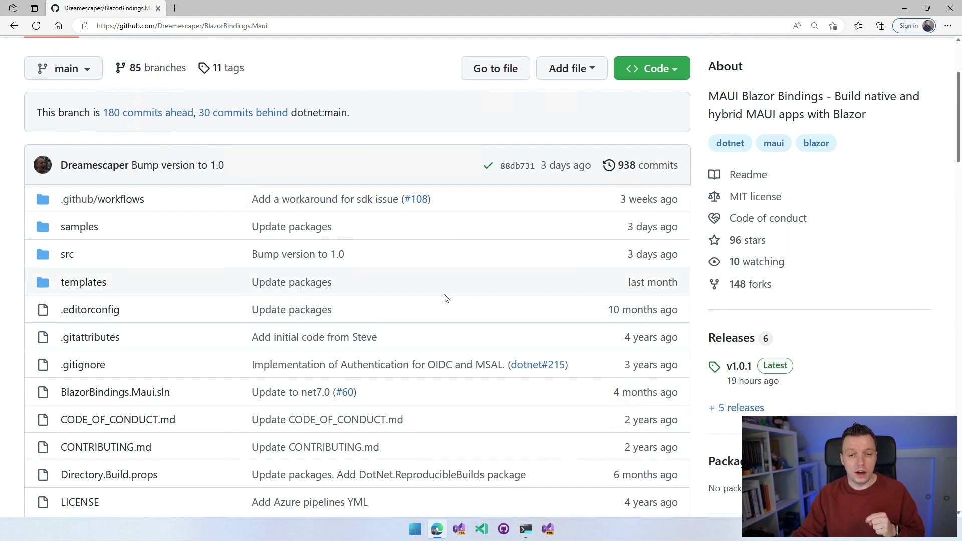
{"action": "scroll", "coordinate": [452, 294], "scroll_direction": "down", "scroll_amount": 5}
{"action": "scroll", "coordinate": [454, 294], "scroll_direction": "down", "scroll_amount": 3}
{"action": "scroll", "coordinate": [510, 320], "scroll_direction": "down", "scroll_amount": 2}
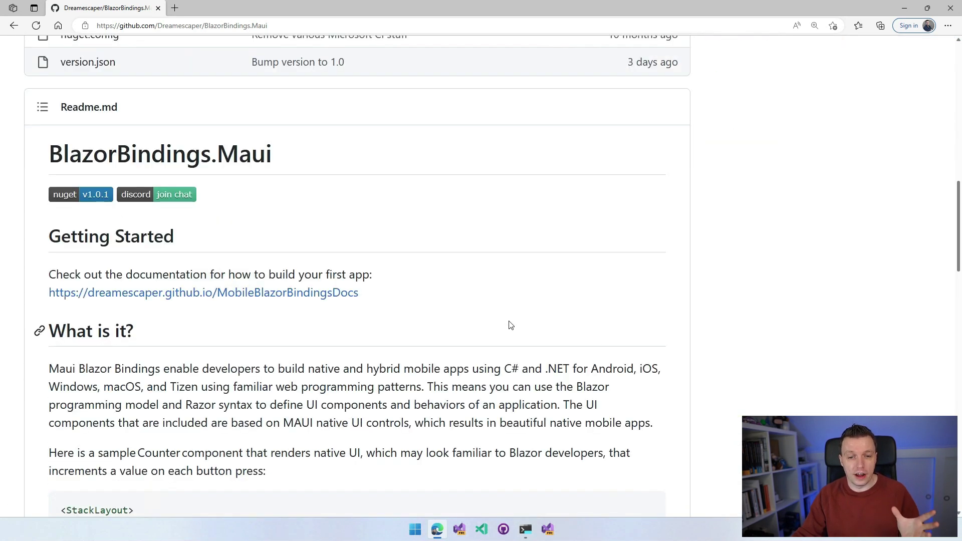
{"action": "scroll", "coordinate": [509, 319], "scroll_direction": "down", "scroll_amount": 2}
{"action": "scroll", "coordinate": [510, 320], "scroll_direction": "down", "scroll_amount": 2}
{"action": "scroll", "coordinate": [510, 320], "scroll_direction": "down", "scroll_amount": 2}
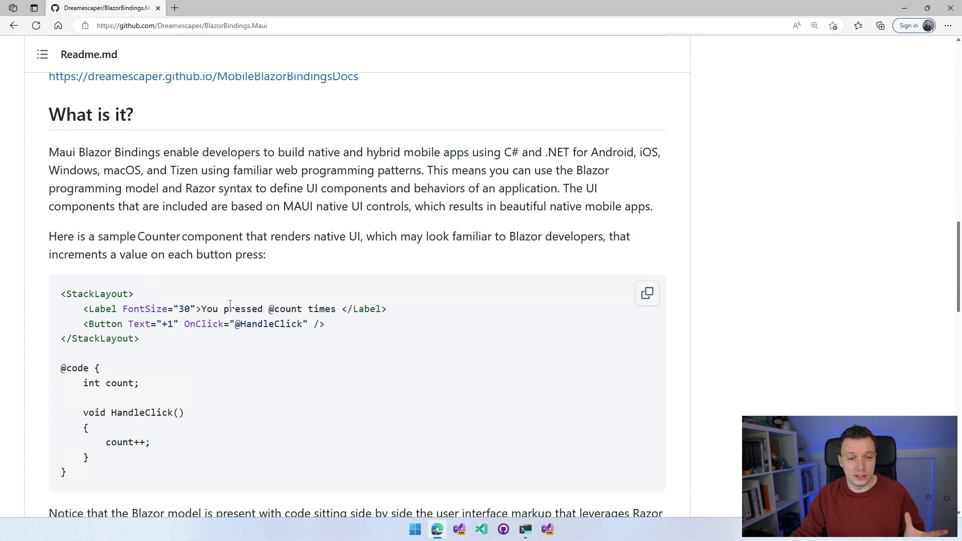
{"action": "left_click_drag", "start_coordinate": [71, 294], "coordinate": [143, 298]}
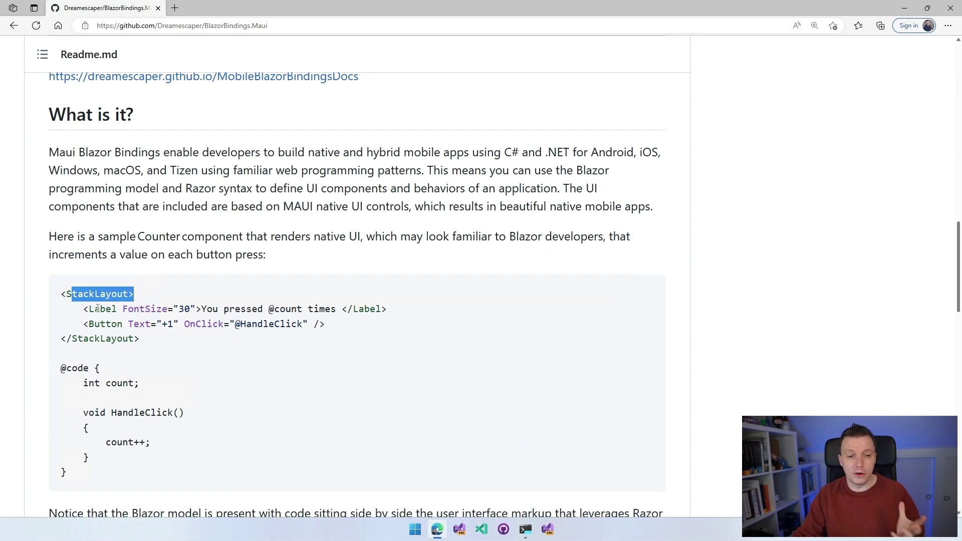
{"action": "scroll", "coordinate": [157, 324], "scroll_direction": "down", "scroll_amount": 1}
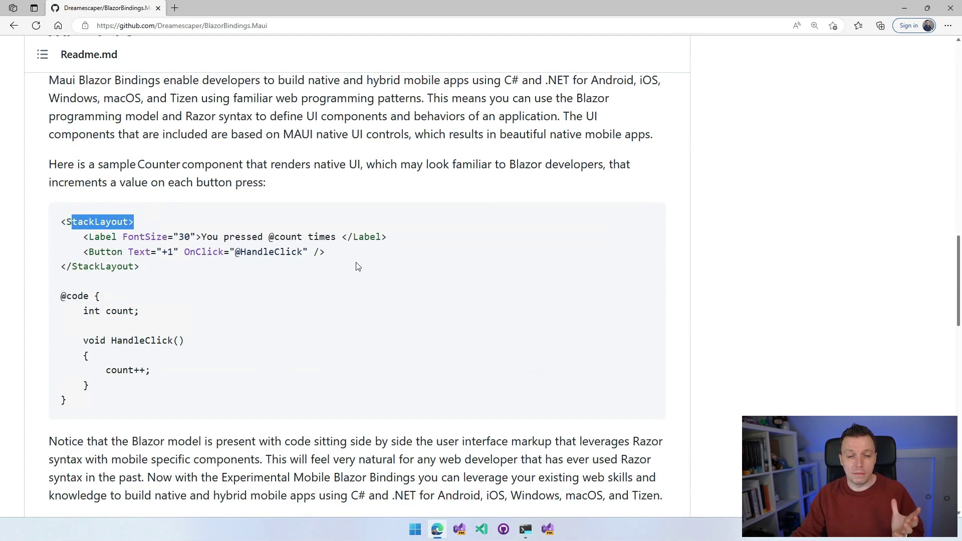
{"action": "scroll", "coordinate": [357, 267], "scroll_direction": "up", "scroll_amount": 5}
{"action": "scroll", "coordinate": [357, 267], "scroll_direction": "up", "scroll_amount": 8}
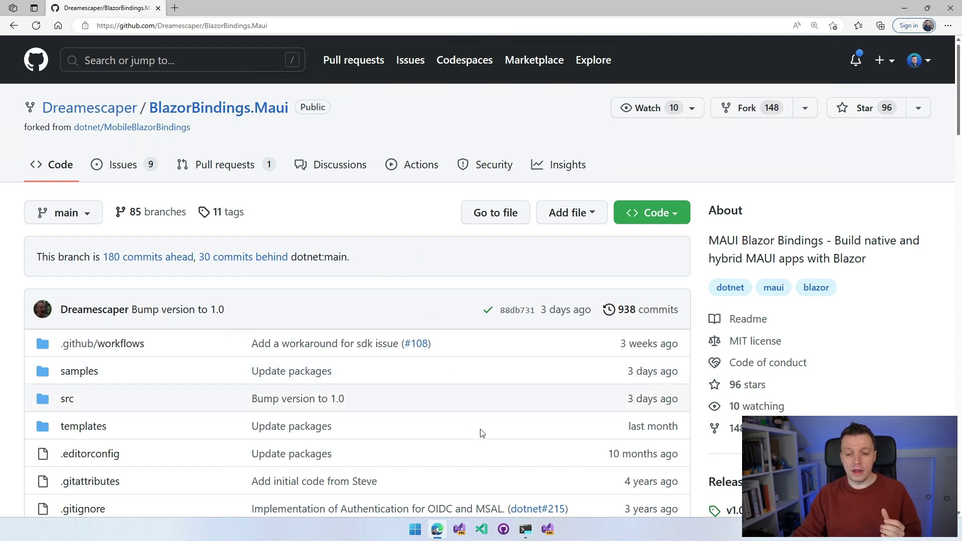
- Install BlazorBindings.Maui.Templates in PowerShell to add the MAUI Blazor Bindings App template
{"action": "left_click", "coordinate": [525, 529]}
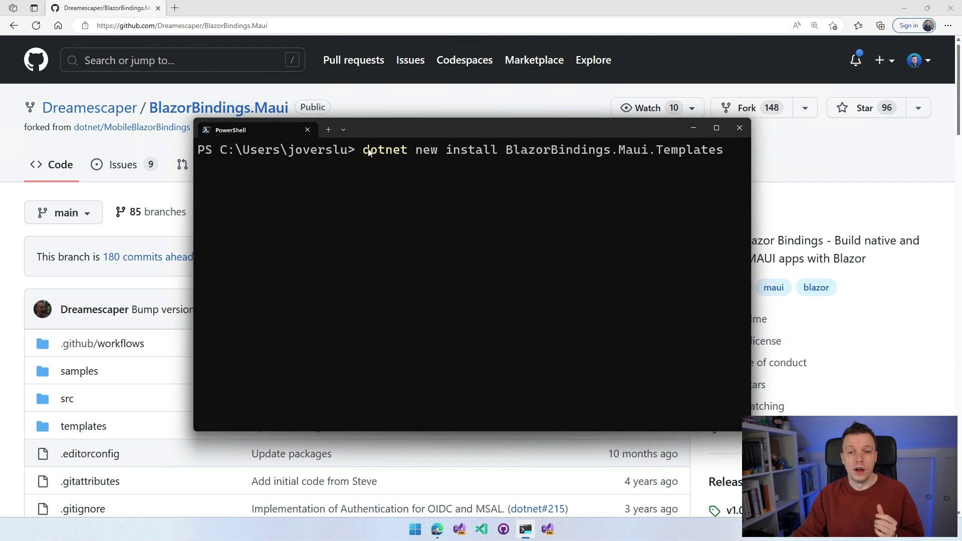
{"action": "left_click_drag", "start_coordinate": [363, 153], "coordinate": [720, 154]}
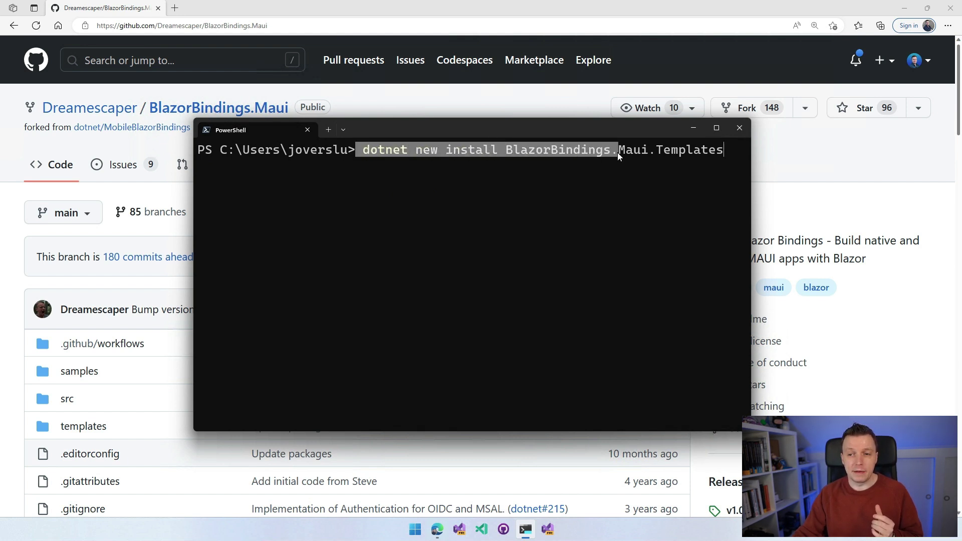
{"action": "left_click", "coordinate": [726, 155]}
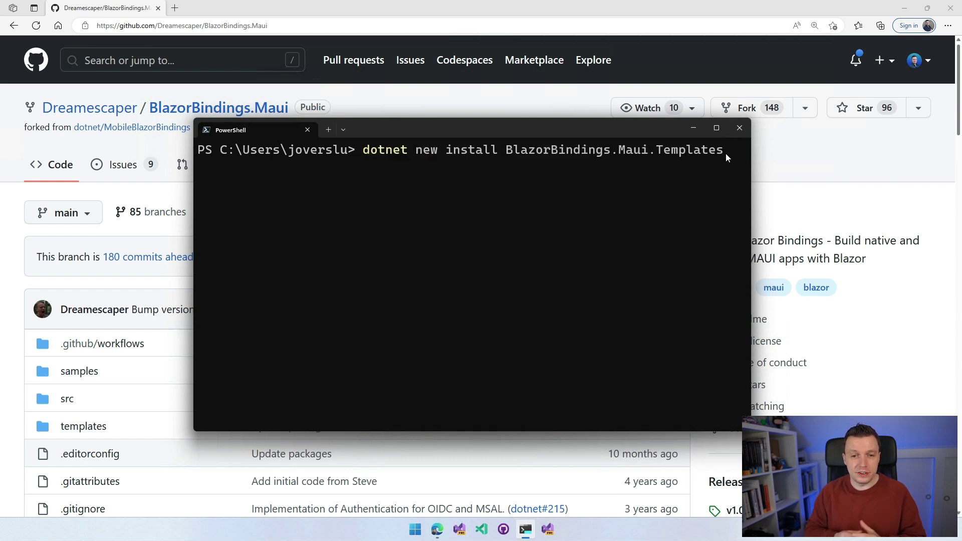
{"action": "key", "text": "Return"}
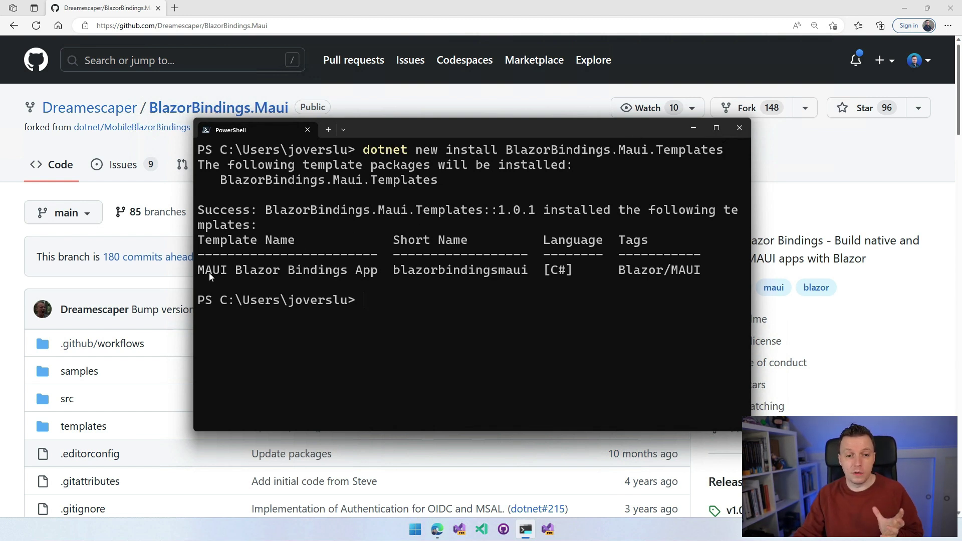
{"action": "left_click_drag", "start_coordinate": [199, 271], "coordinate": [375, 274]}
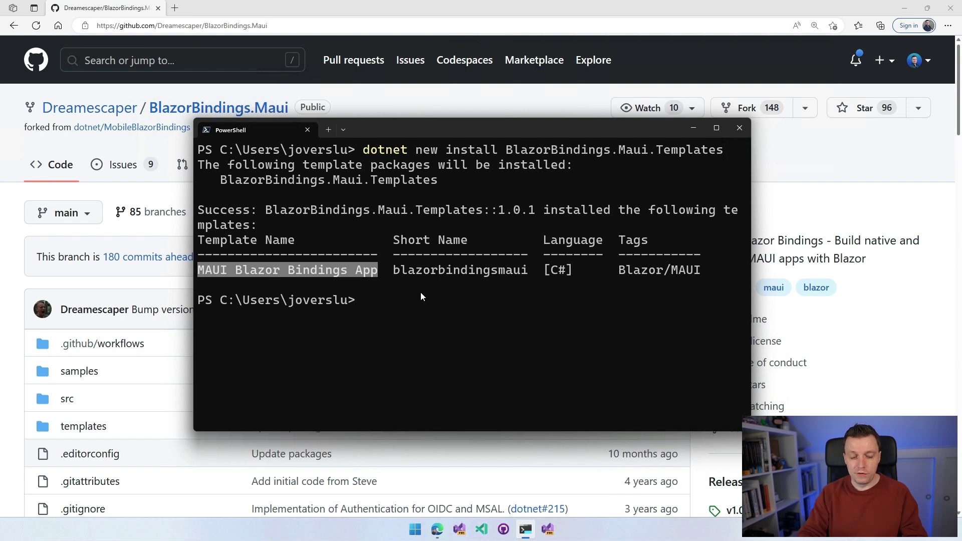
{"action": "left_click", "coordinate": [437, 311]}
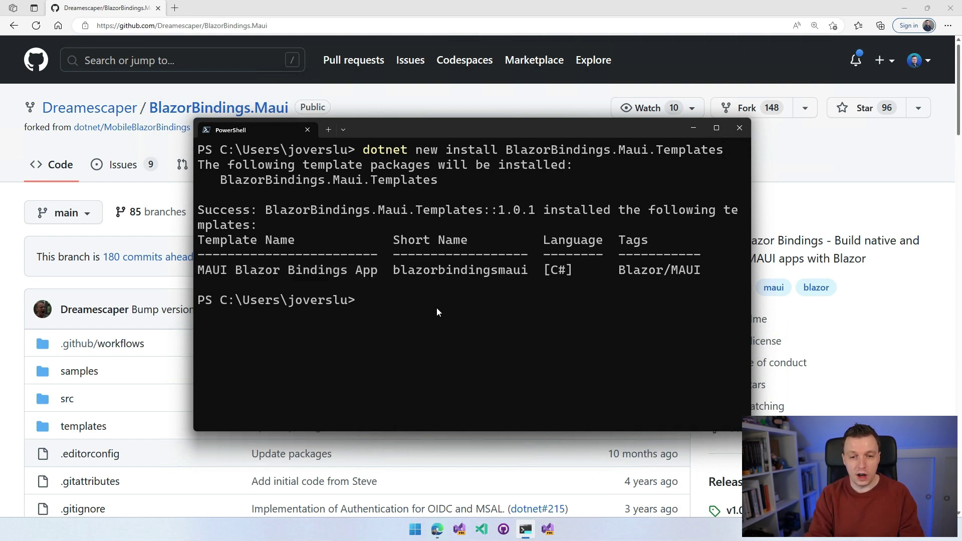
{"action": "type", "text": "tnet new blazorbindin"}
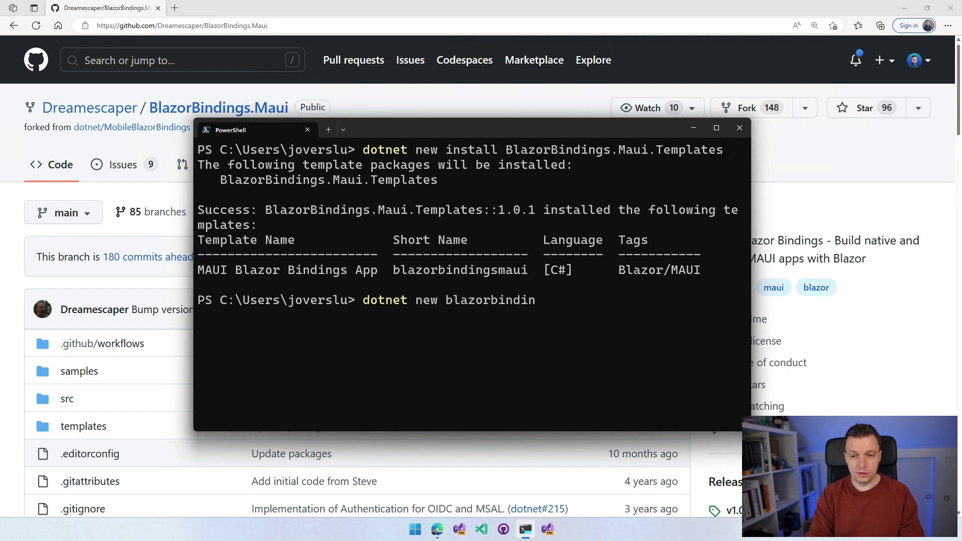
{"action": "type", "text": "gsma"}
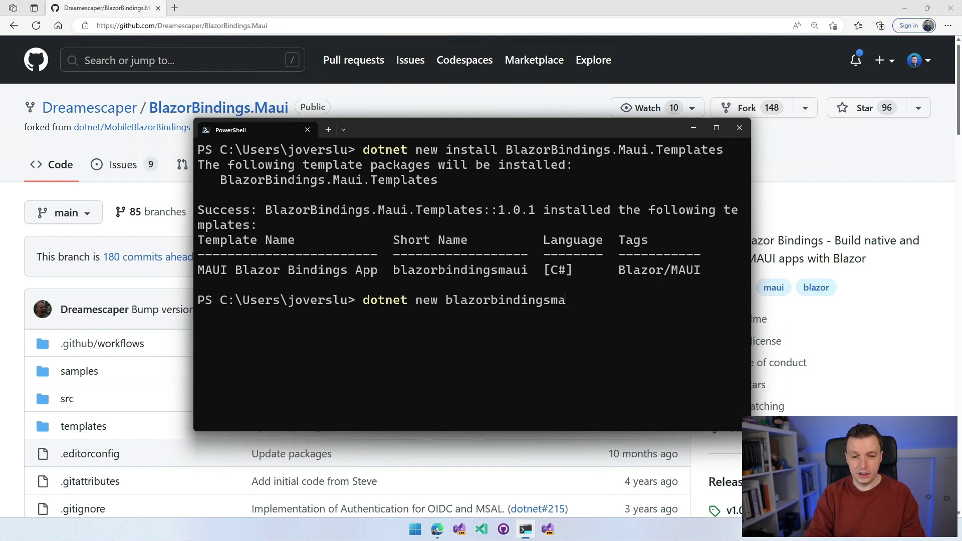
{"action": "type", "text": "ui"}
- Generate TestBlazorBinding from the blazorbindingsmaui template, move into its folder and list its contents
{"action": "key", "text": "BackSpace"}
{"action": "key", "text": "BackSpace"}
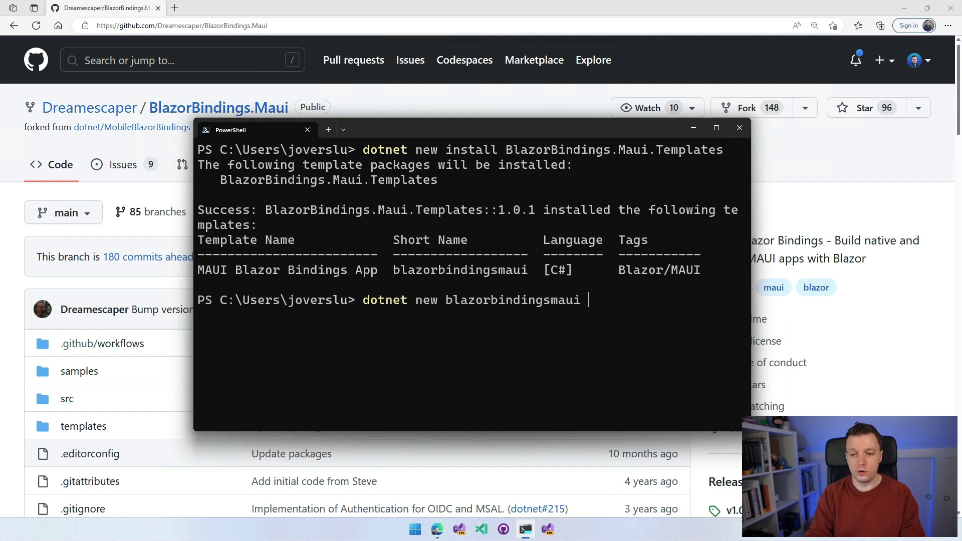
{"action": "type", "text": "-o T"}
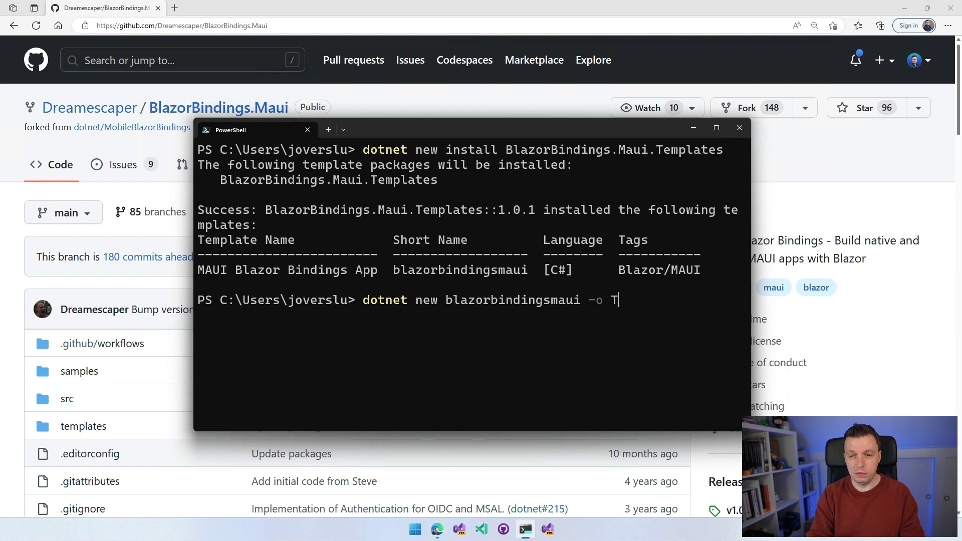
{"action": "type", "text": "Blazo"}
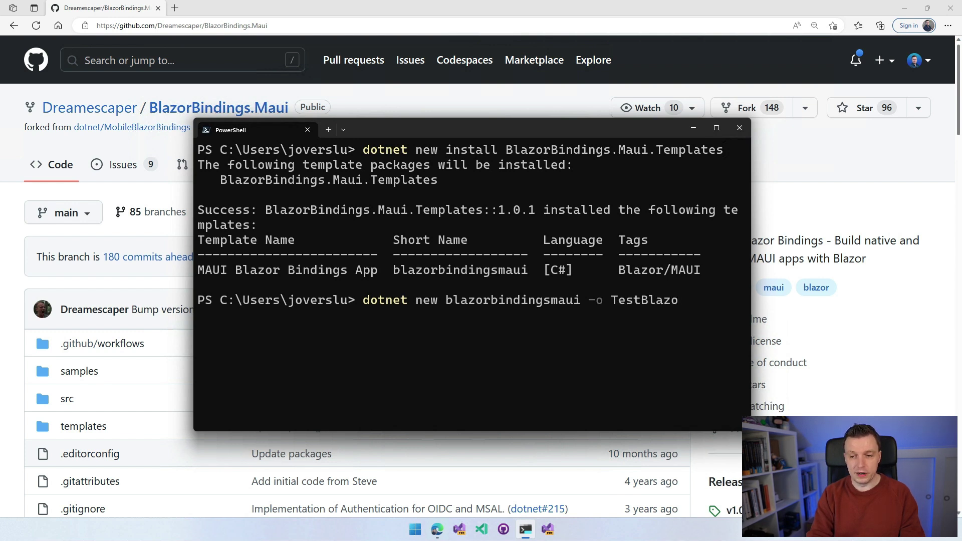
{"action": "type", "text": "rBindings"}
{"action": "key", "text": "Return"}
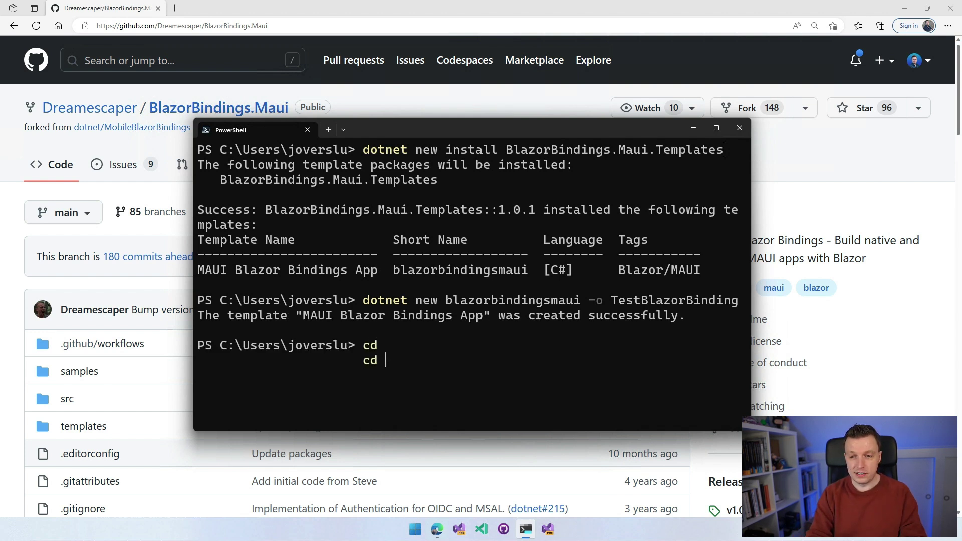
{"action": "key", "text": "Tab"}
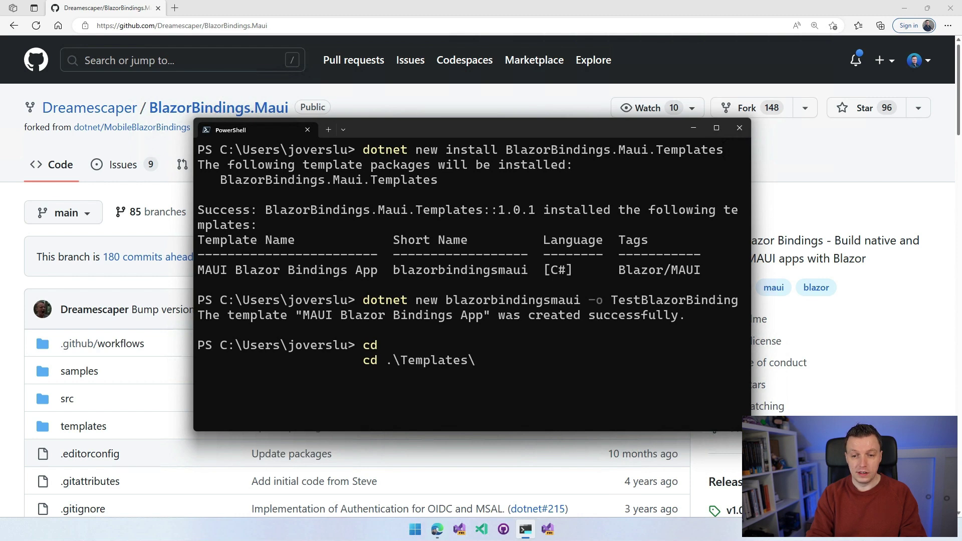
{"action": "key", "text": "Tab"}
{"action": "key", "text": "Return"}
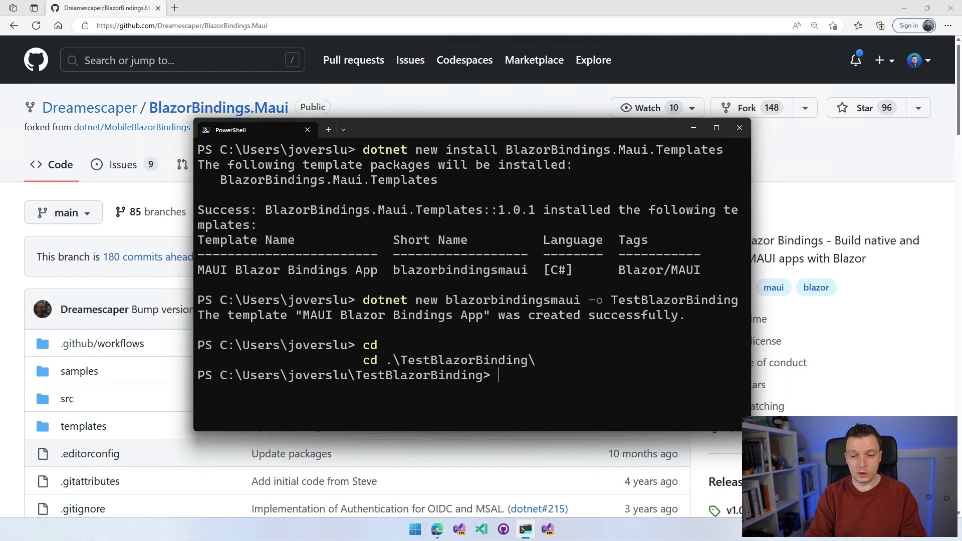
{"action": "type", "text": "dir"}
{"action": "key", "text": "Return"}
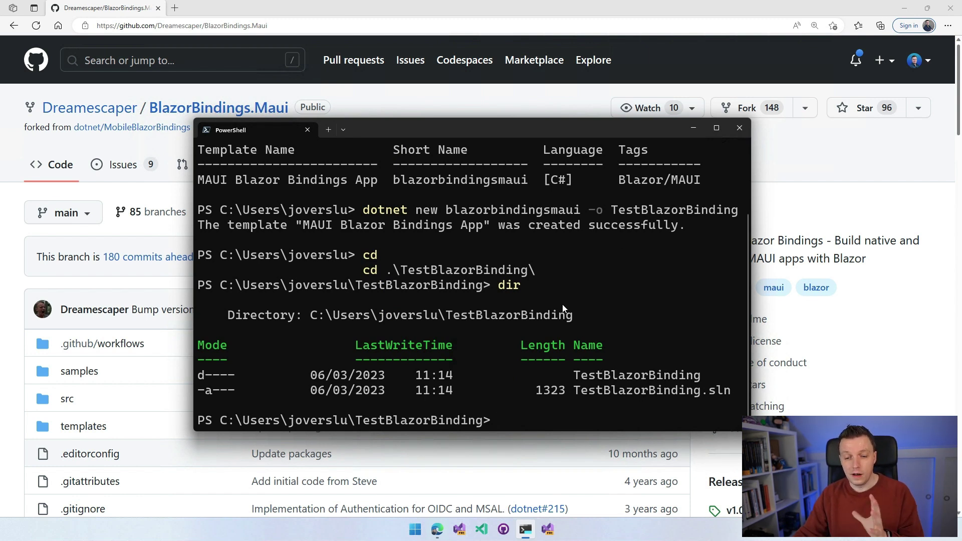
- Launch Visual Studio and create a MAUI Blazor Bindings App project named MauiBlazorBindingsSample
{"action": "right_click", "coordinate": [554, 528]}
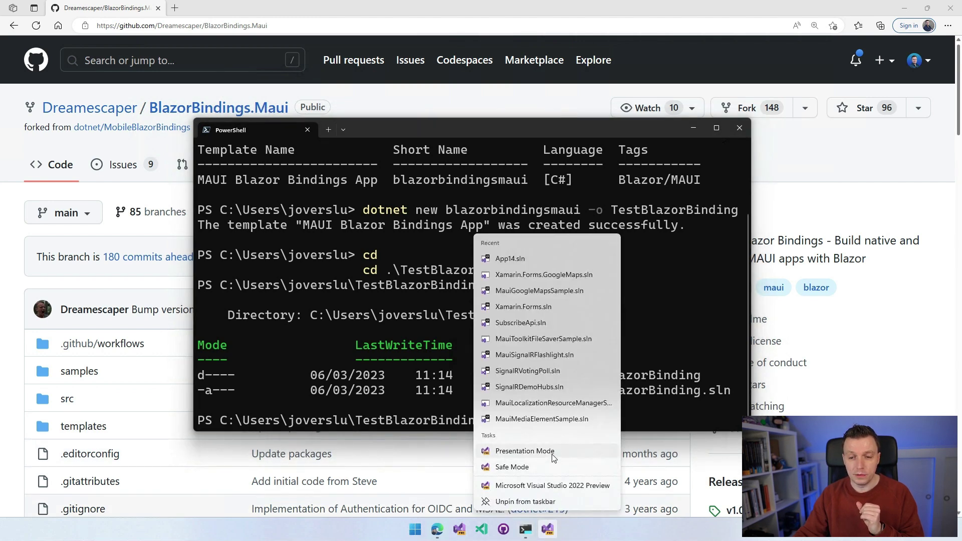
{"action": "left_click", "coordinate": [525, 450]}
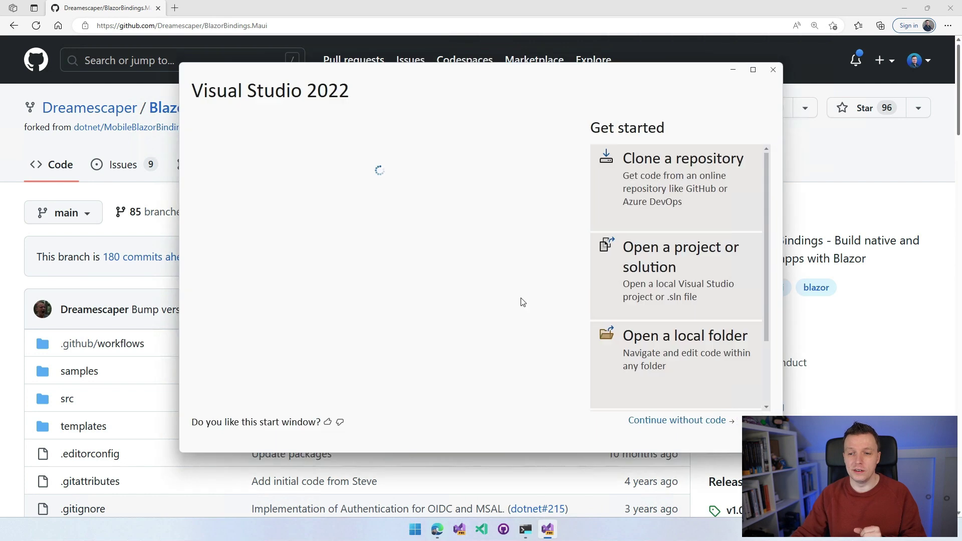
{"action": "scroll", "coordinate": [672, 309], "scroll_direction": "down", "scroll_amount": 2}
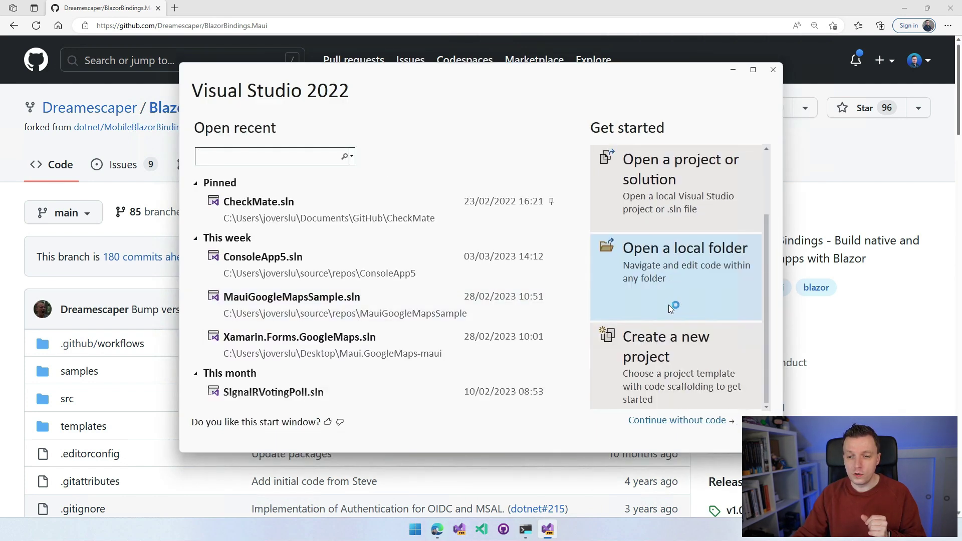
{"action": "left_click", "coordinate": [674, 363]}
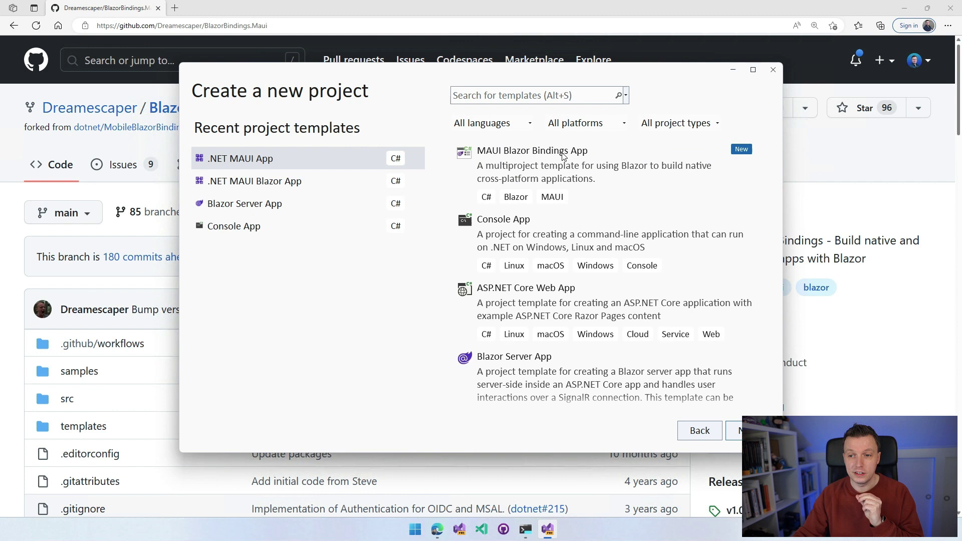
{"action": "left_click", "coordinate": [563, 155]}
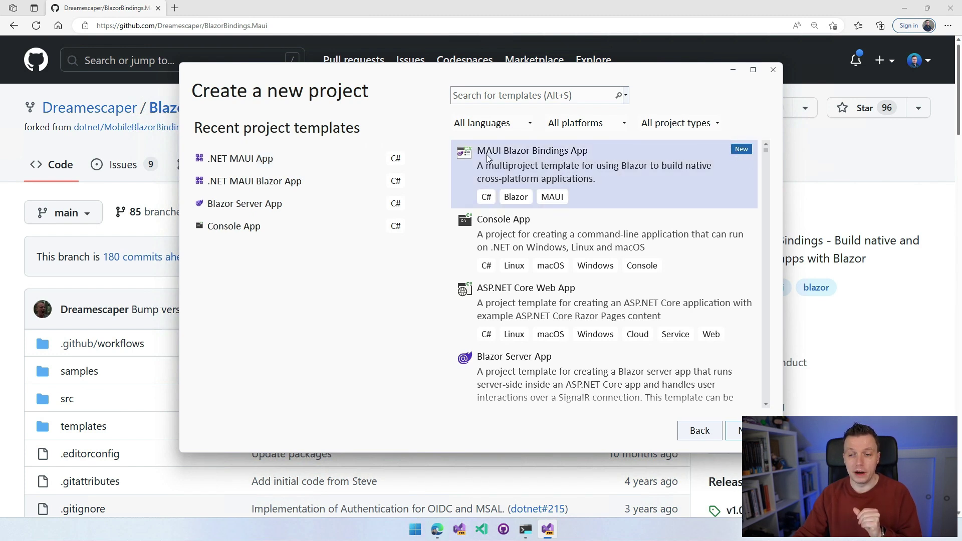
{"action": "left_click", "coordinate": [740, 430]}
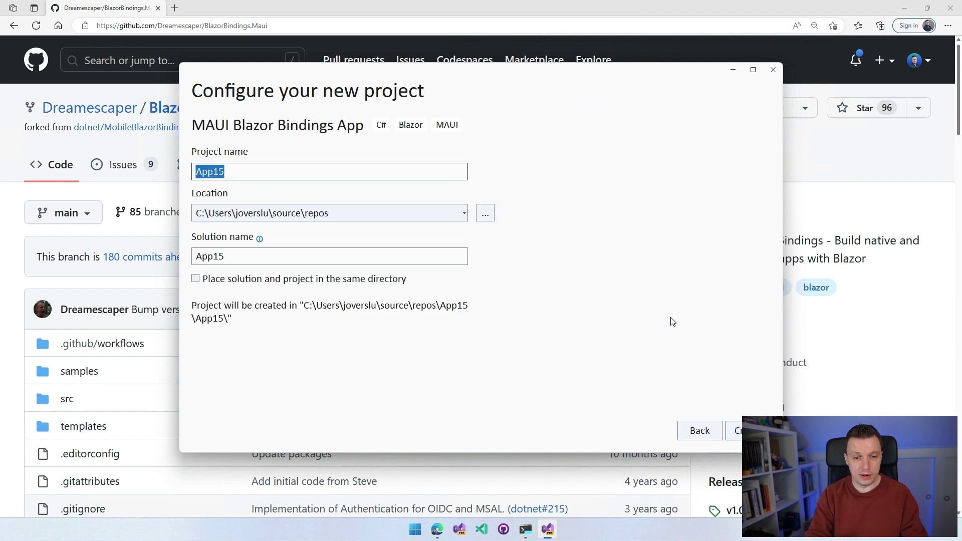
{"action": "type", "text": "MauiBlazorBi"}
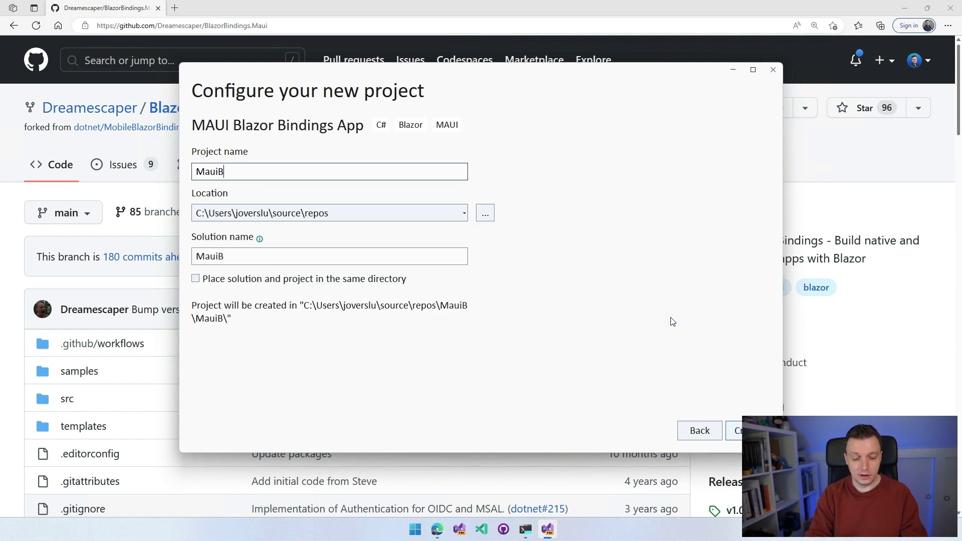
{"action": "type", "text": "ndingsSample"}
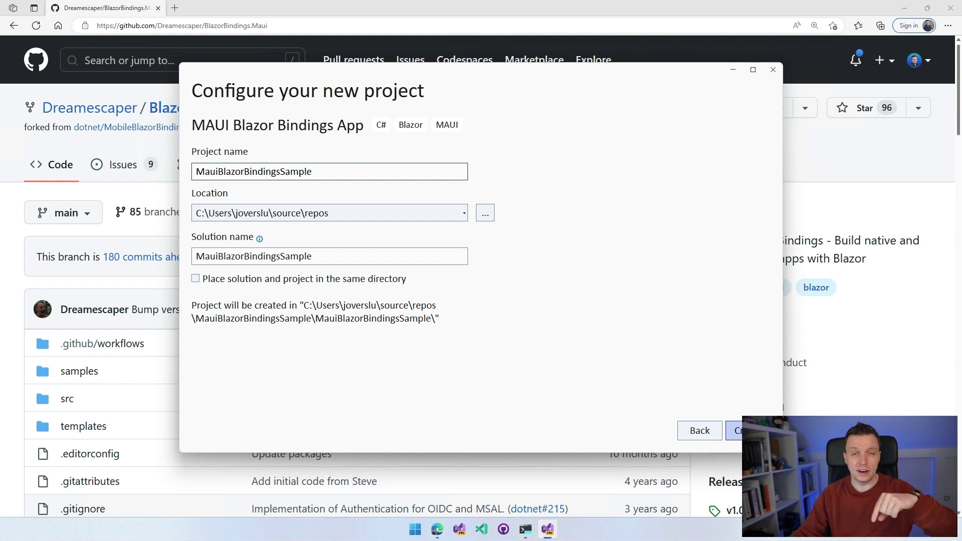
{"action": "left_click", "coordinate": [734, 429]}
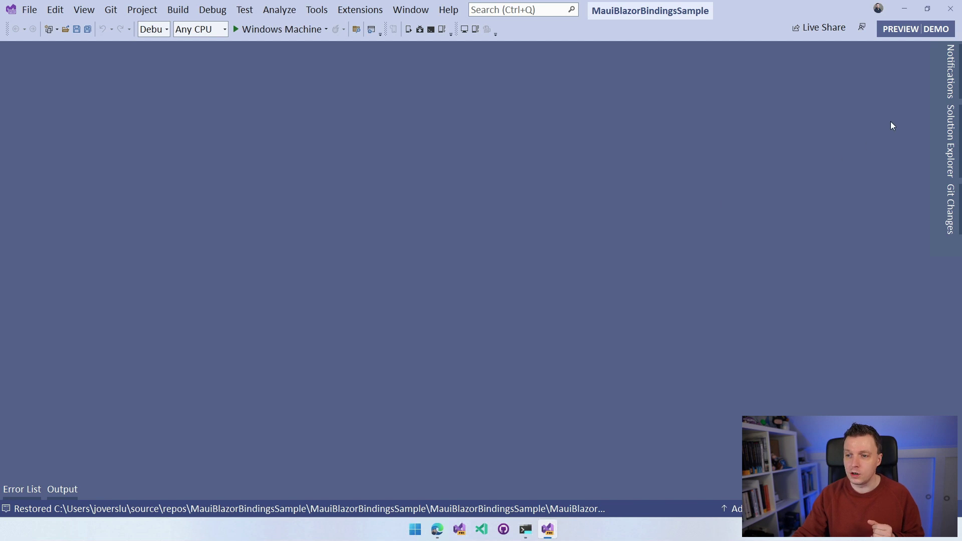
- In Solution Explorer, expand and collapse the Platforms, Android and iOS folders, then select AppShell.razor
{"action": "left_click", "coordinate": [950, 128]}
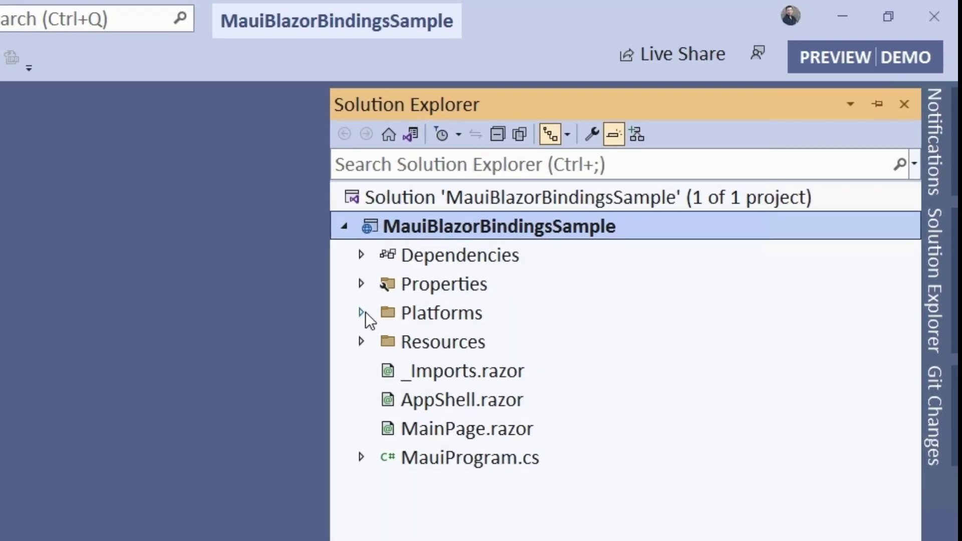
{"action": "left_click", "coordinate": [362, 312]}
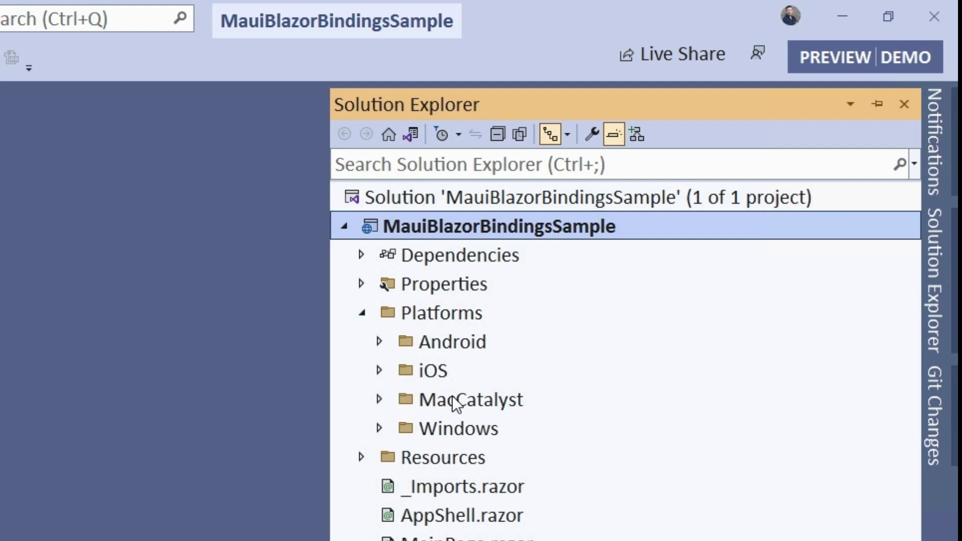
{"action": "left_click", "coordinate": [380, 341]}
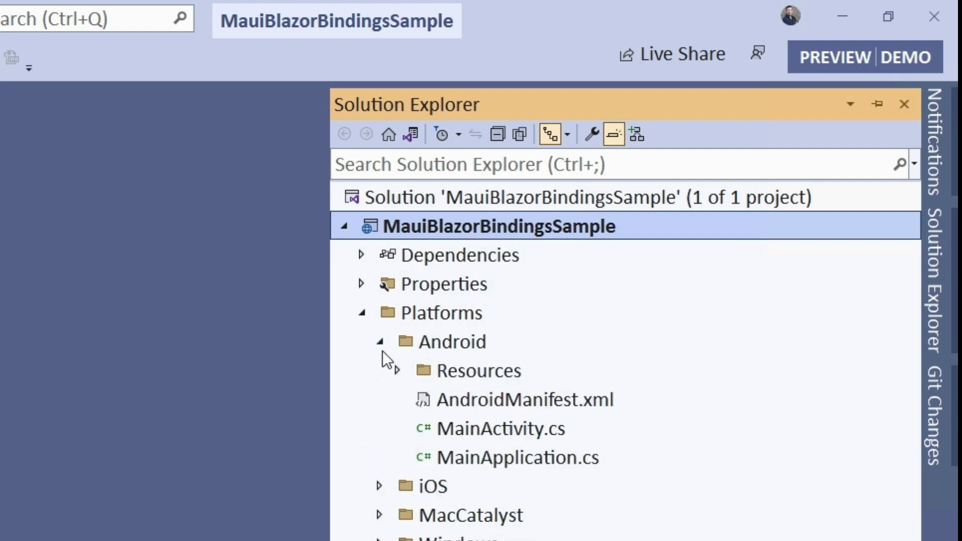
{"action": "left_click", "coordinate": [380, 342]}
{"action": "left_click", "coordinate": [380, 370]}
{"action": "left_click", "coordinate": [380, 370]}
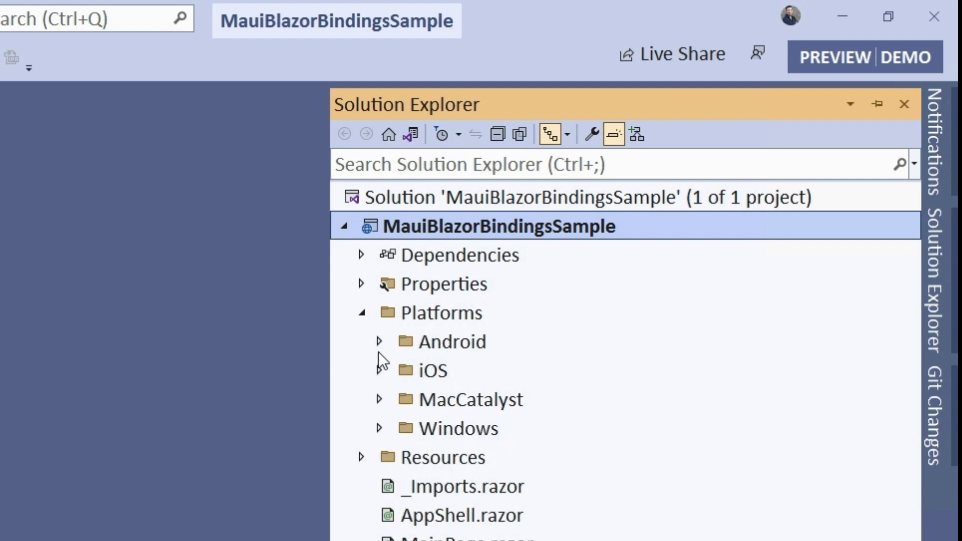
{"action": "left_click", "coordinate": [363, 313]}
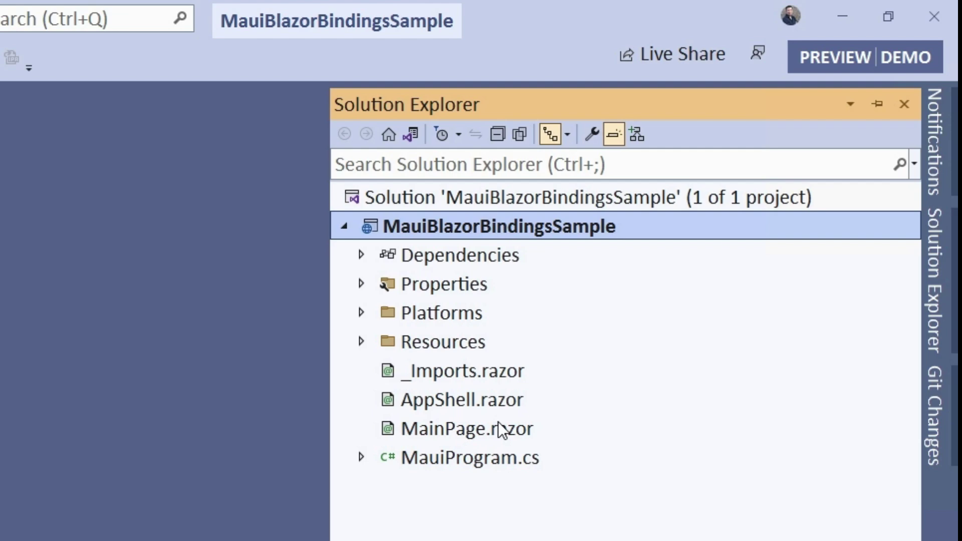
{"action": "left_click", "coordinate": [479, 405]}
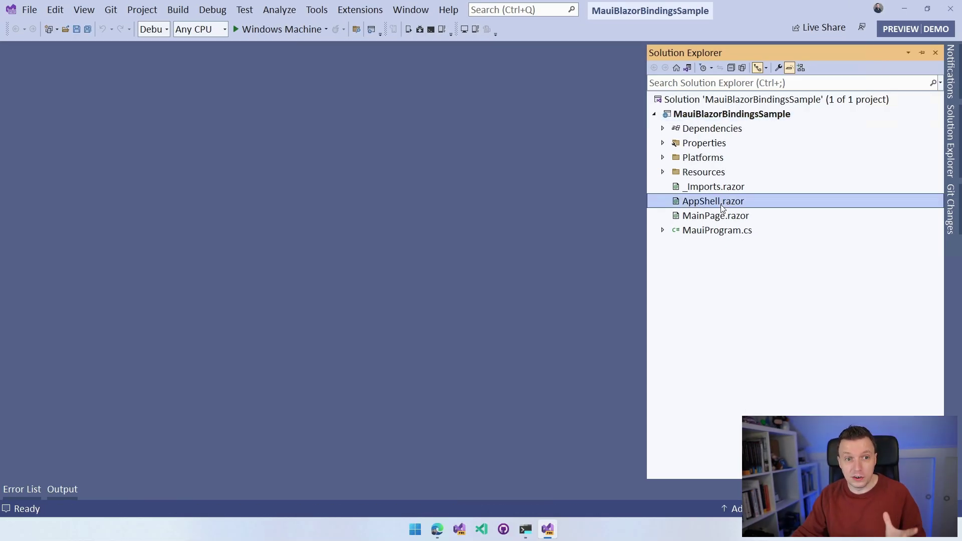
- Open AppShell.razor and then MainPage.razor from Solution Explorer in editor tabs
{"action": "double_click", "coordinate": [712, 202]}
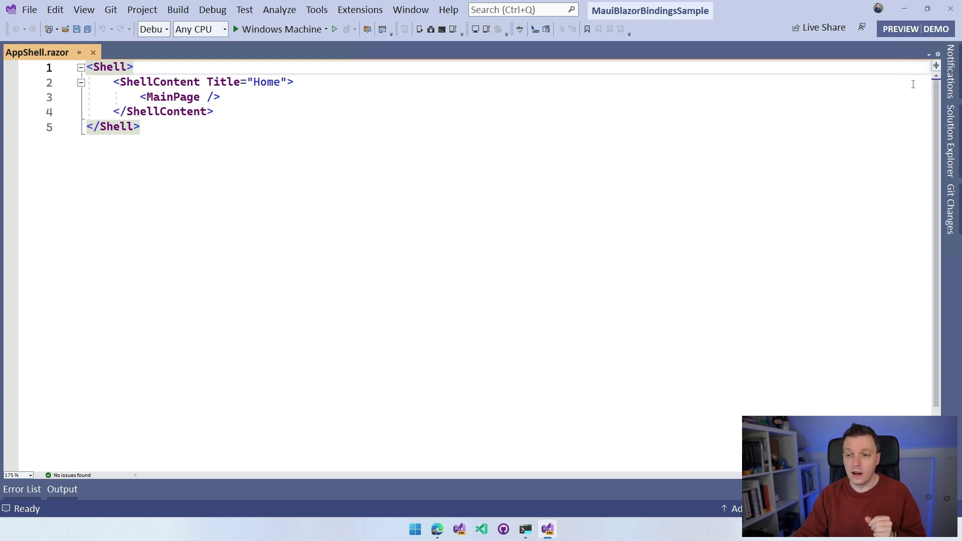
{"action": "left_click", "coordinate": [947, 139]}
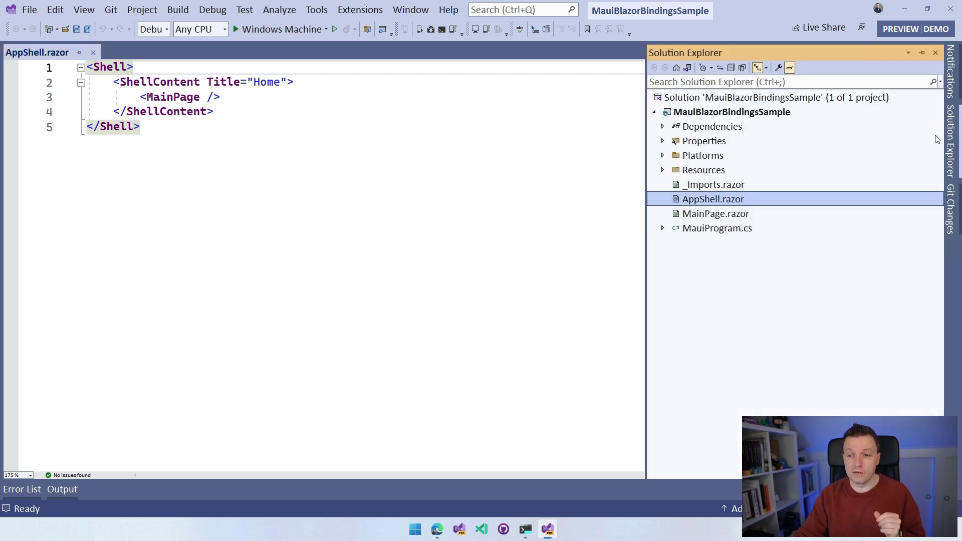
{"action": "left_click", "coordinate": [728, 216]}
{"action": "double_click", "coordinate": [728, 216]}
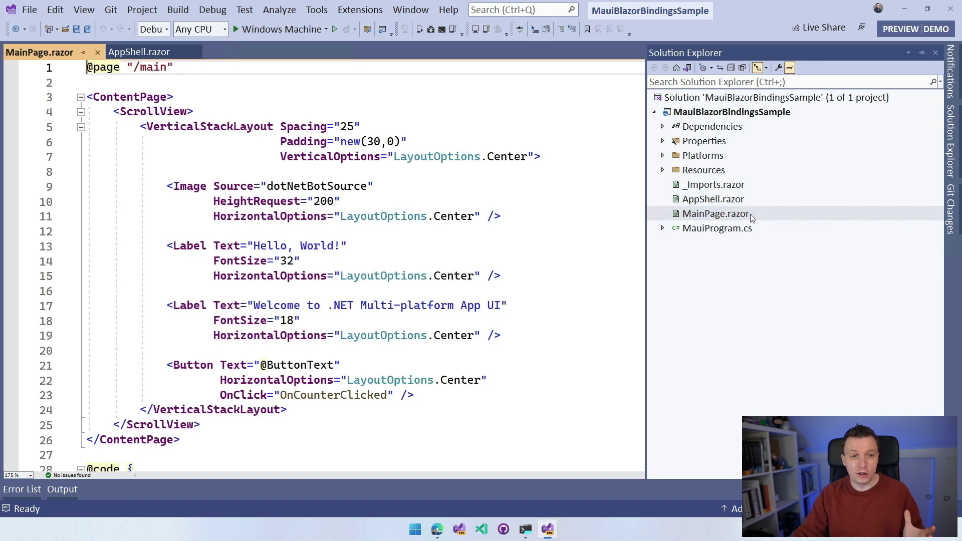
- Hide Solution Explorer and highlight the /main route, ContentPage, ScrollView and VerticalStackLayout markup
{"action": "left_click", "coordinate": [358, 185]}
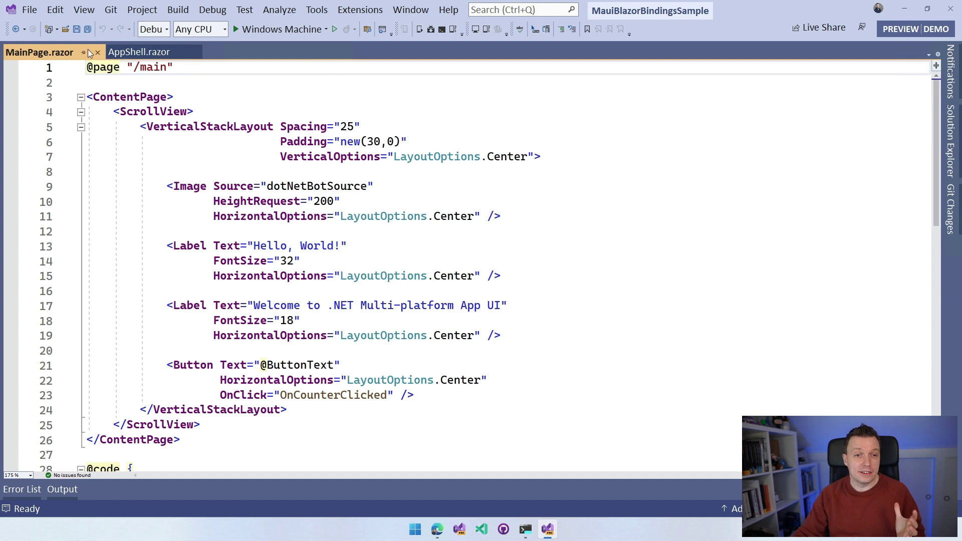
{"action": "left_click_drag", "start_coordinate": [87, 68], "coordinate": [187, 66]}
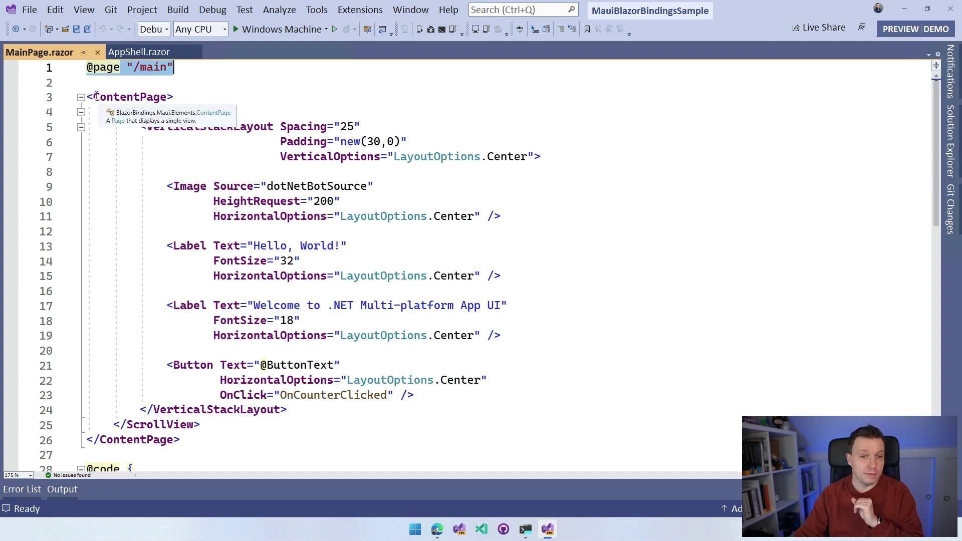
{"action": "double_click", "coordinate": [124, 96]}
{"action": "double_click", "coordinate": [154, 111]}
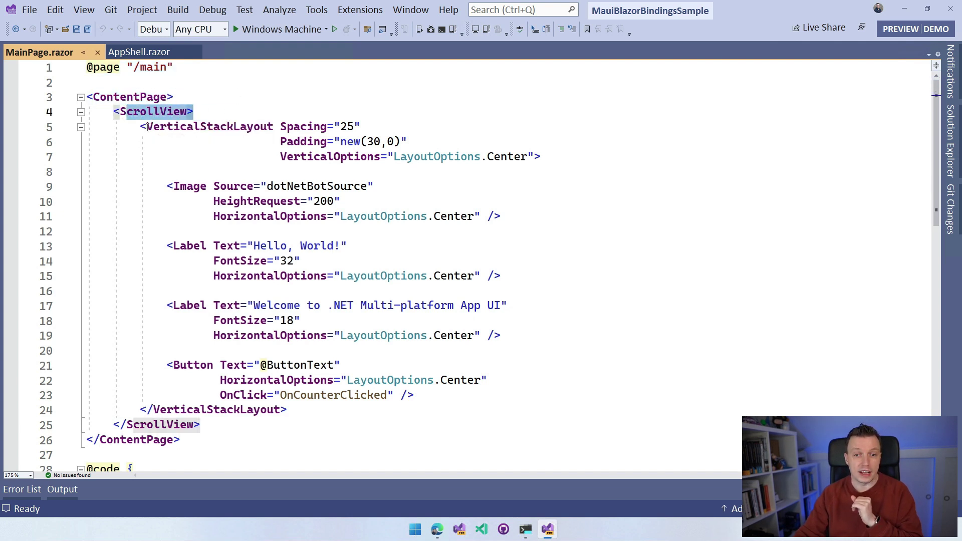
{"action": "left_click_drag", "start_coordinate": [146, 126], "coordinate": [328, 126]}
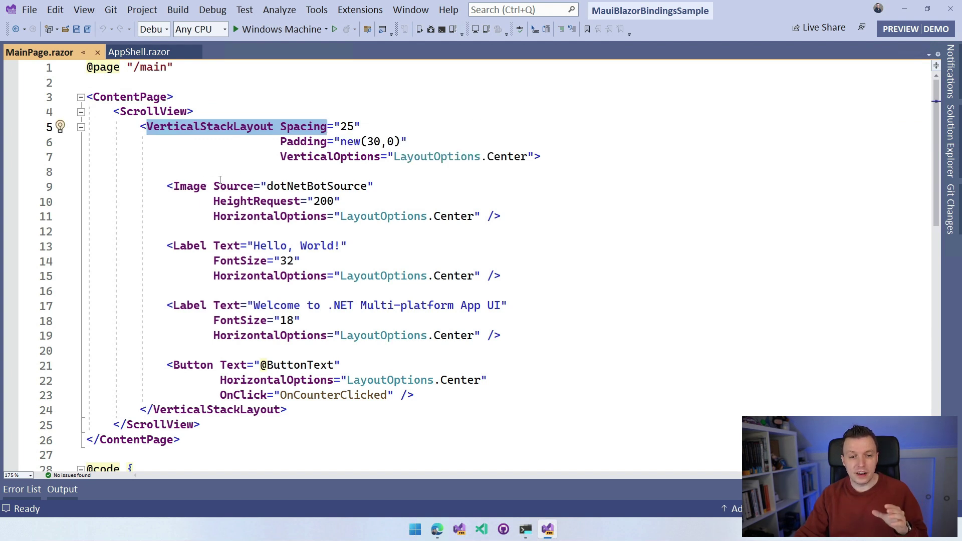
{"action": "left_click", "coordinate": [266, 231]}
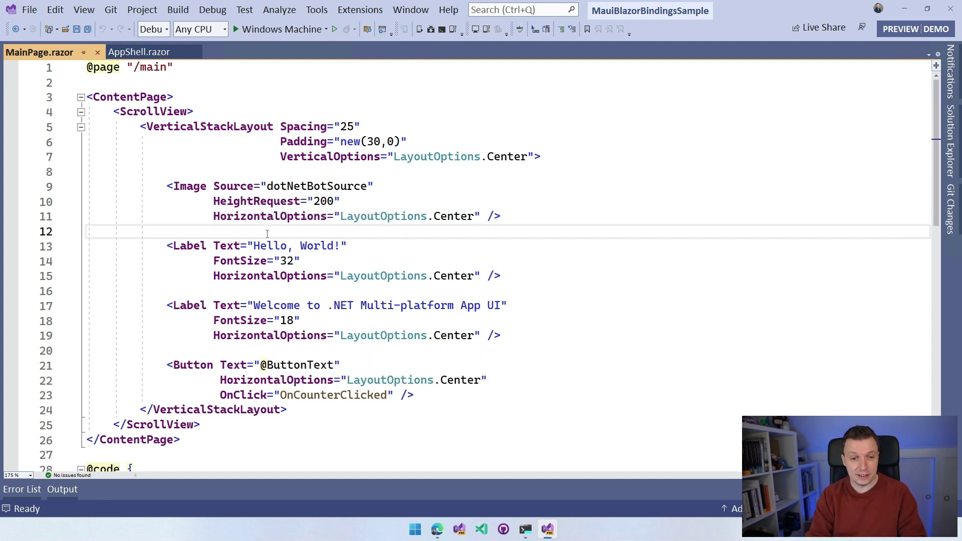
{"action": "type", "text": "@"}
{"action": "type", "text": "if (tr"}
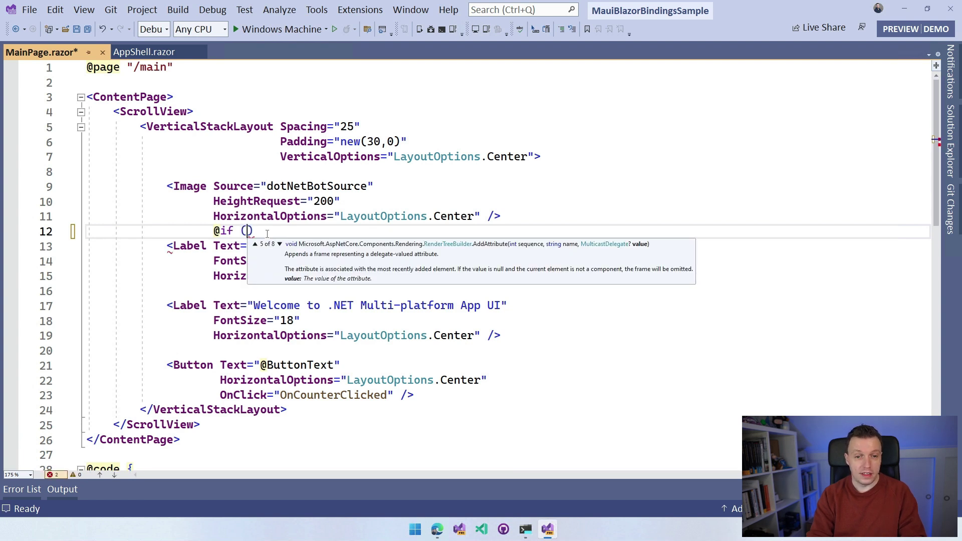
{"action": "type", "text": "ue)"}
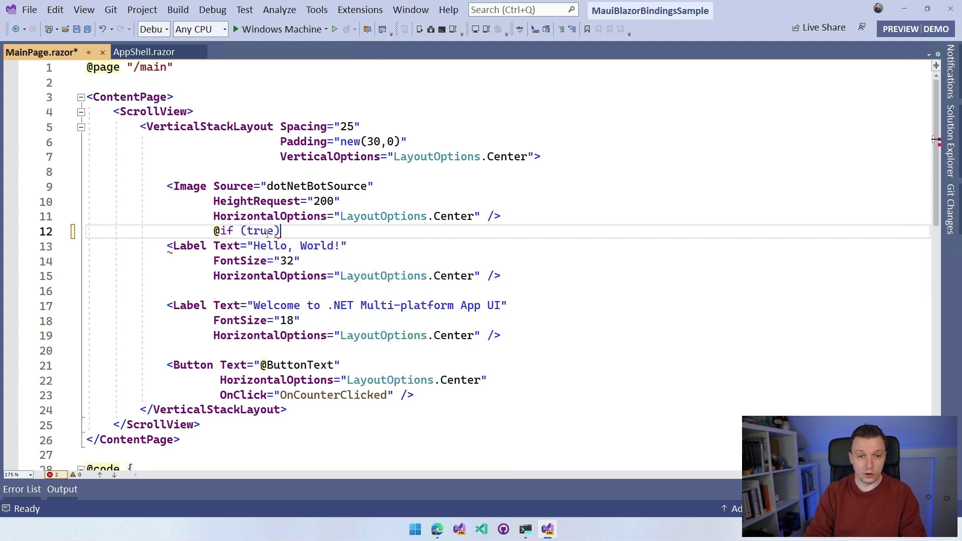
{"action": "type", "text": "{"}
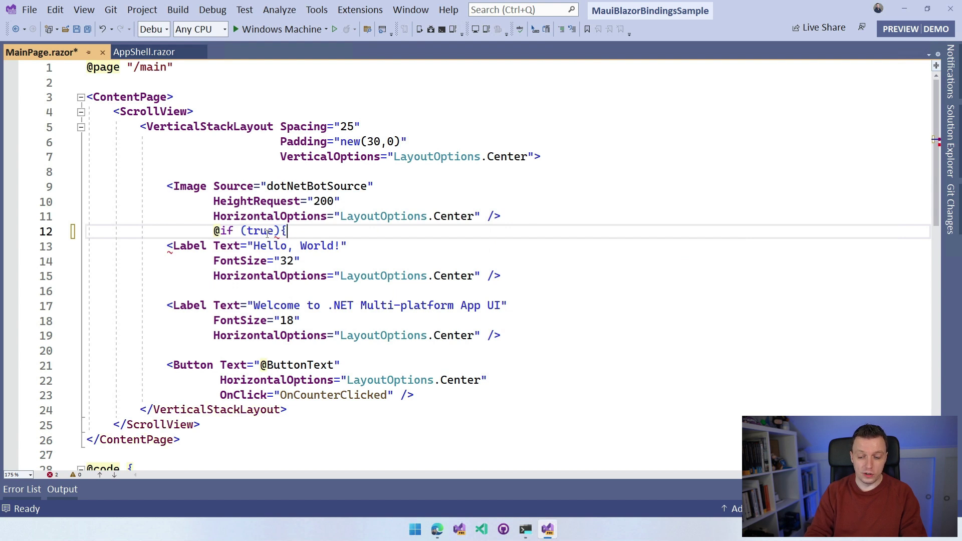
{"action": "key", "text": "Delete"}
{"action": "key", "text": "Down"}
{"action": "key", "text": "Down"}
{"action": "key", "text": "Down"}
{"action": "key", "text": "End"}
{"action": "key", "text": "Return"}
{"action": "type", "text": "}"}
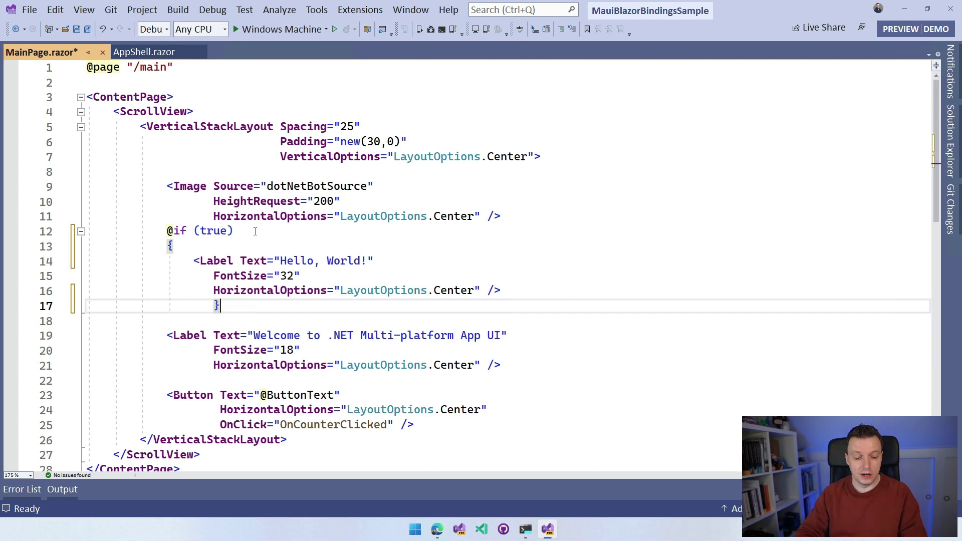
{"action": "key", "text": "ctrl+z"}
{"action": "key", "text": "ctrl+z"}
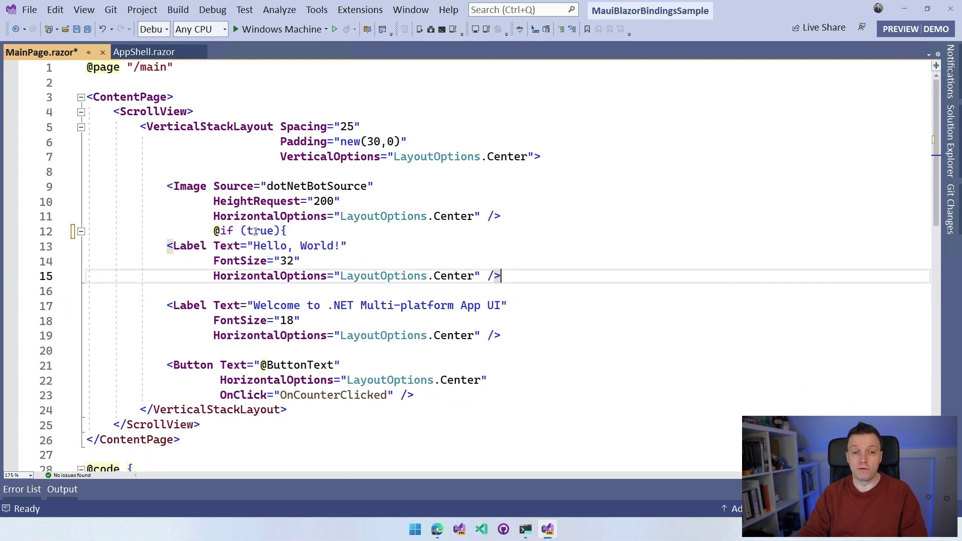
{"action": "key", "text": "ctrl+z"}
{"action": "key", "text": "ctrl+z"}
{"action": "key", "text": "ctrl+z"}
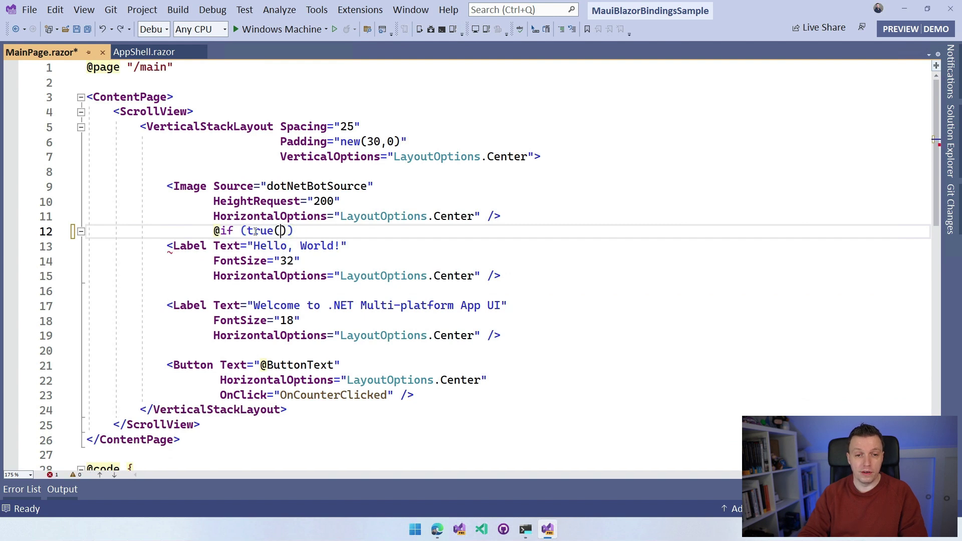
{"action": "key", "text": "ctrl+z"}
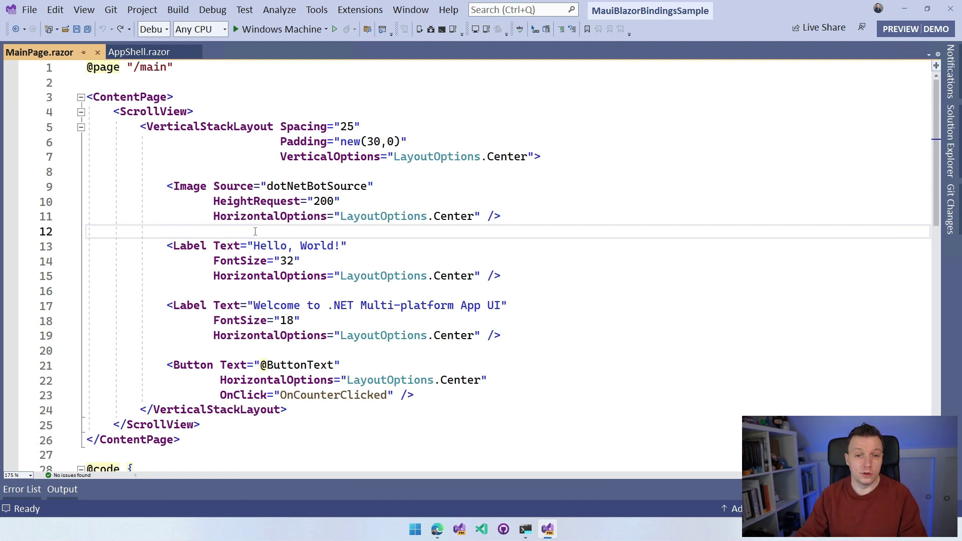
- Rewrite Padding as new Thickness via IntelliSense, then remove Thickness to leave new(30,0)
{"action": "double_click", "coordinate": [349, 141]}
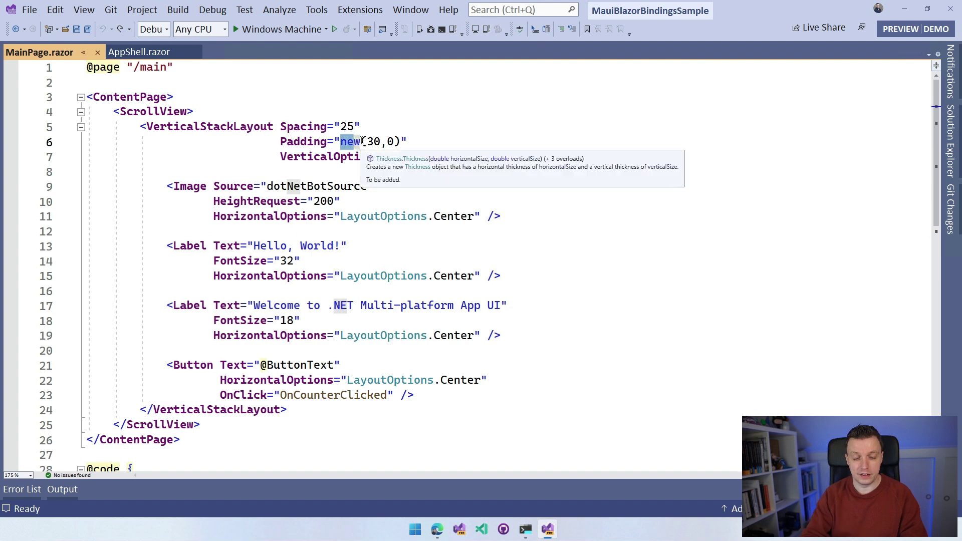
{"action": "type", "text": "new Thi"}
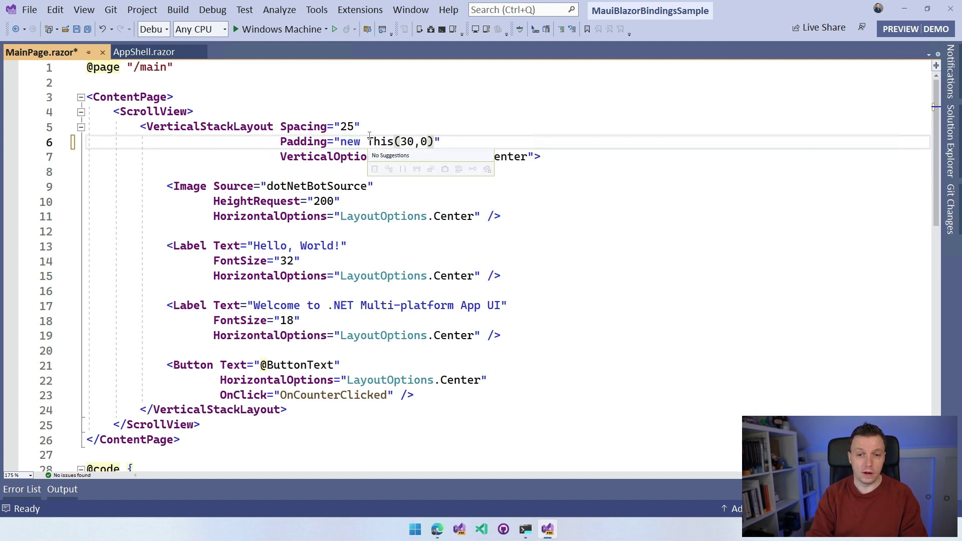
{"action": "key", "text": "Tab"}
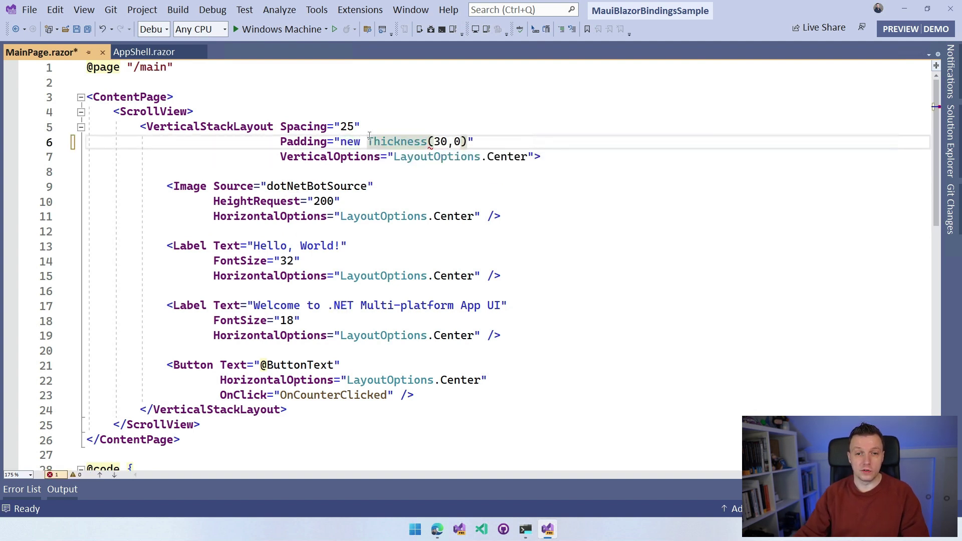
{"action": "key", "text": "BackSpace"}
{"action": "key", "text": "BackSpace"}
{"action": "key", "text": "BackSpace"}
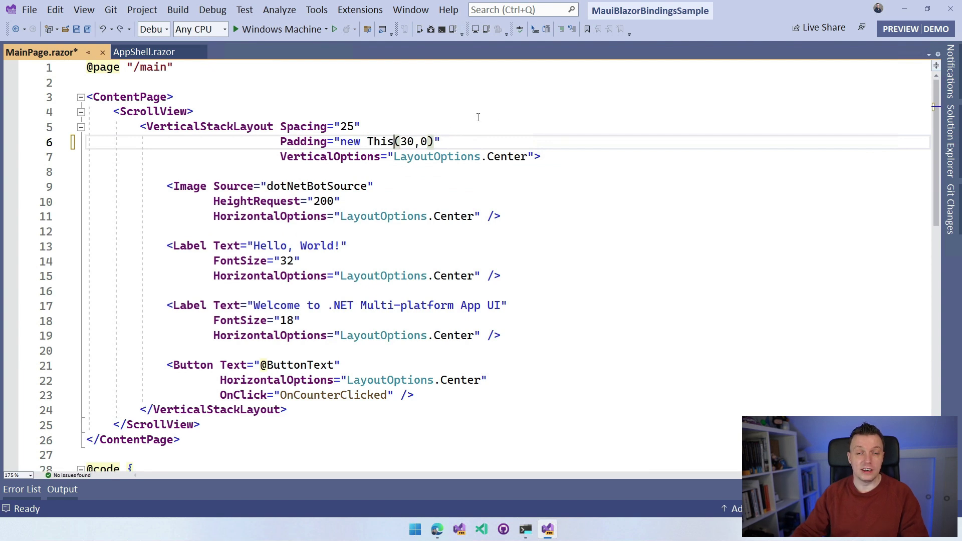
{"action": "key", "text": "BackSpace"}
{"action": "key", "text": "BackSpace"}
{"action": "key", "text": "BackSpace"}
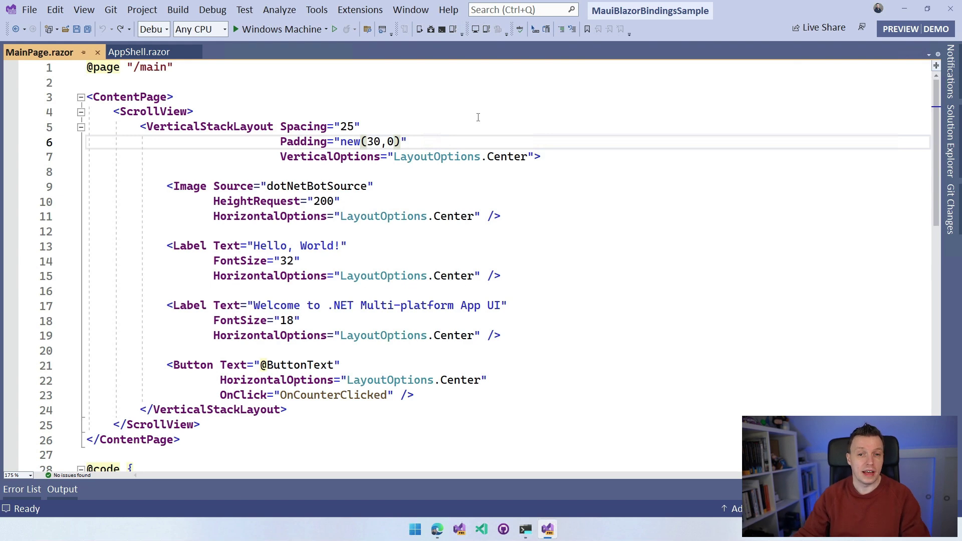
{"action": "scroll", "coordinate": [353, 194], "scroll_direction": "down", "scroll_amount": 3}
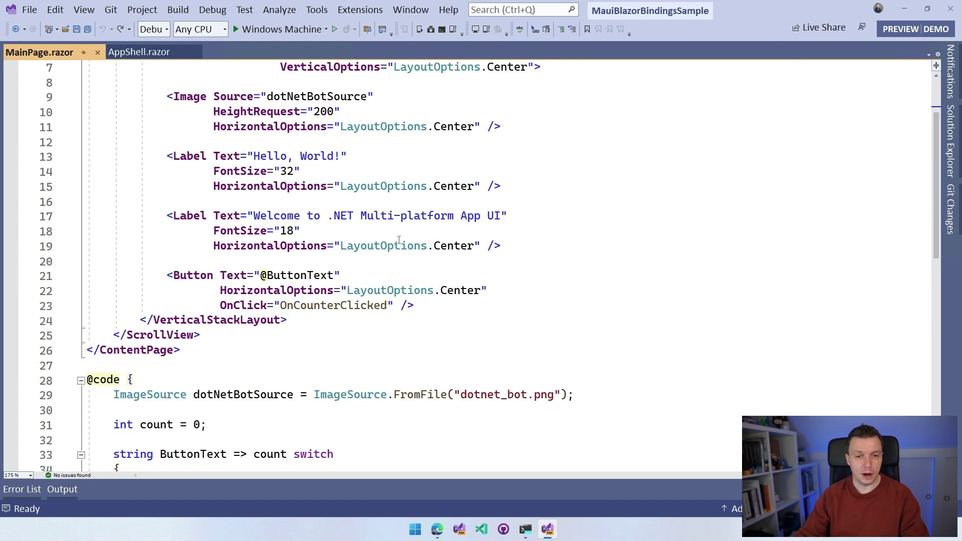
{"action": "scroll", "coordinate": [353, 194], "scroll_direction": "down", "scroll_amount": 1}
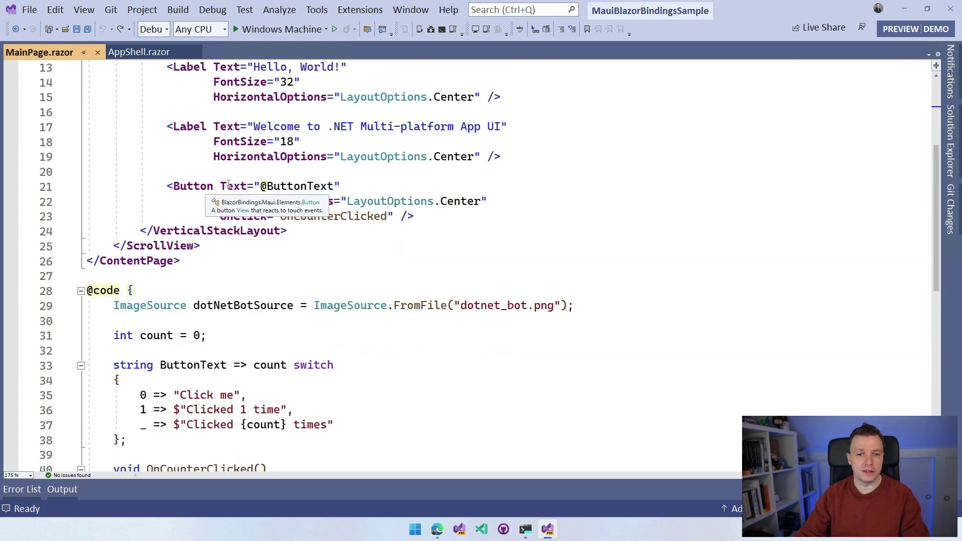
- Highlight the ButtonText binding, the count = 0 field and the three click-count switch cases
{"action": "left_click_drag", "start_coordinate": [220, 186], "coordinate": [261, 186]}
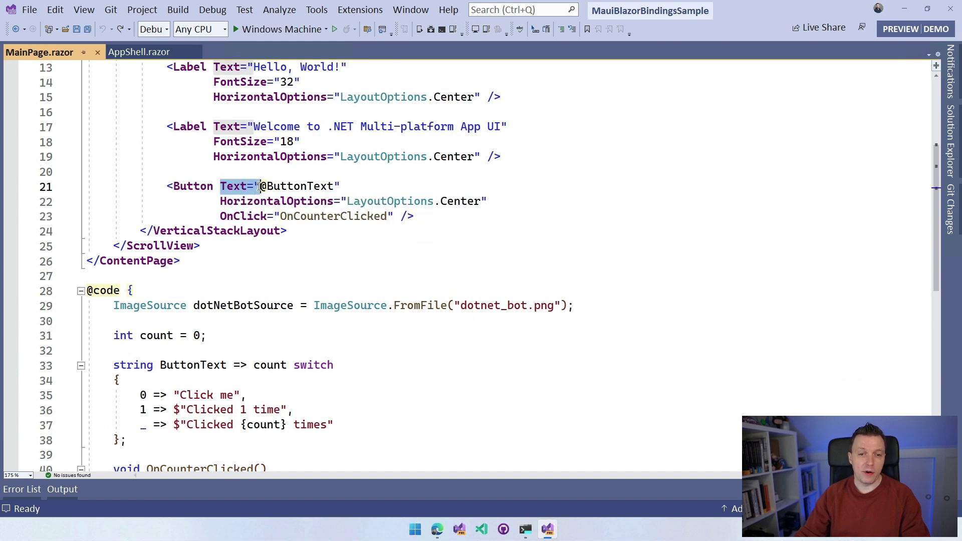
{"action": "left_click", "coordinate": [263, 185]}
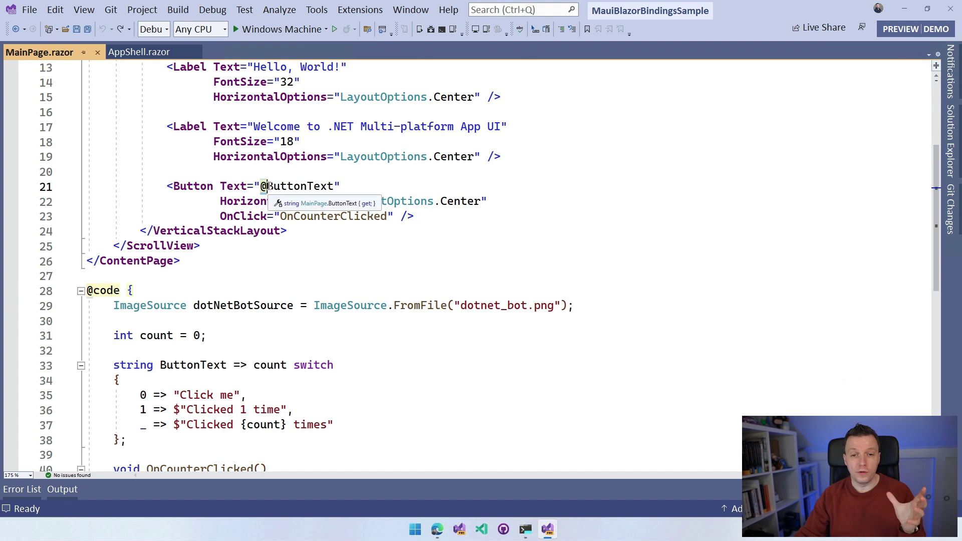
{"action": "left_click_drag", "start_coordinate": [266, 185], "coordinate": [325, 186]}
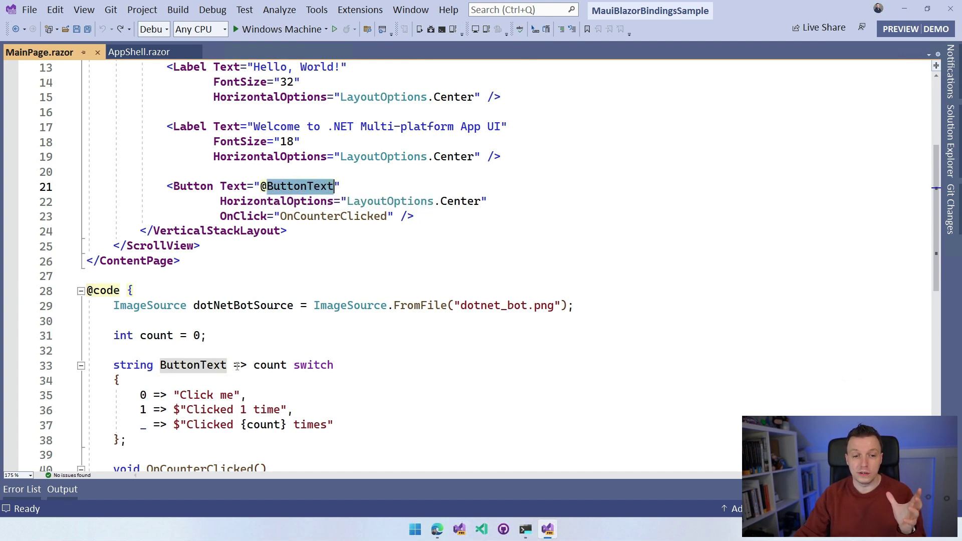
{"action": "scroll", "coordinate": [235, 366], "scroll_direction": "down", "scroll_amount": 1}
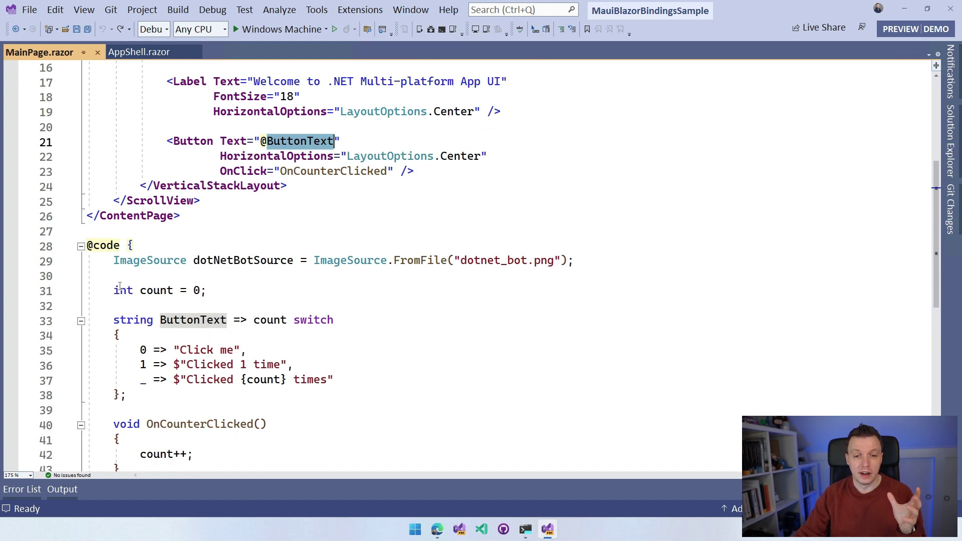
{"action": "left_click_drag", "start_coordinate": [119, 290], "coordinate": [208, 290]}
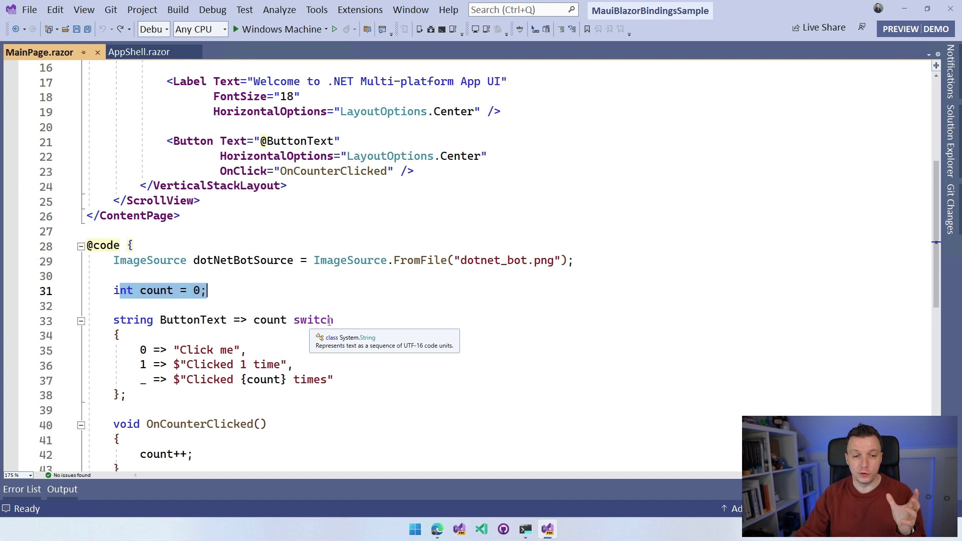
{"action": "left_click_drag", "start_coordinate": [140, 349], "coordinate": [248, 350]}
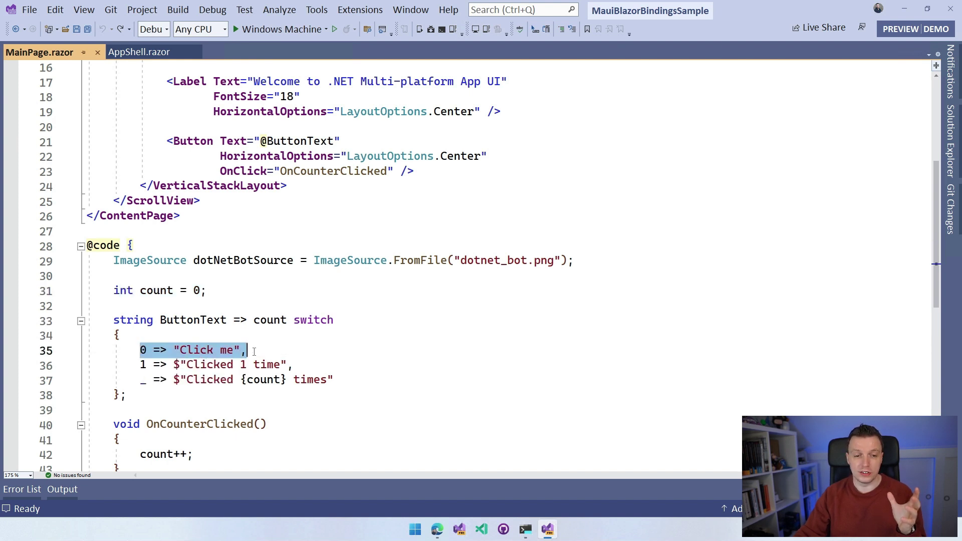
{"action": "left_click_drag", "start_coordinate": [140, 365], "coordinate": [308, 364]}
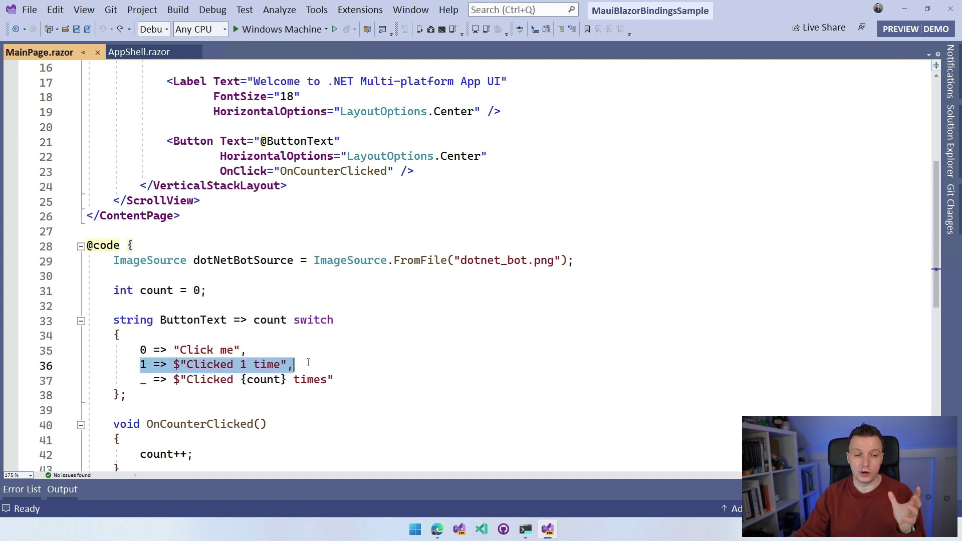
{"action": "left_click_drag", "start_coordinate": [140, 379], "coordinate": [338, 378]}
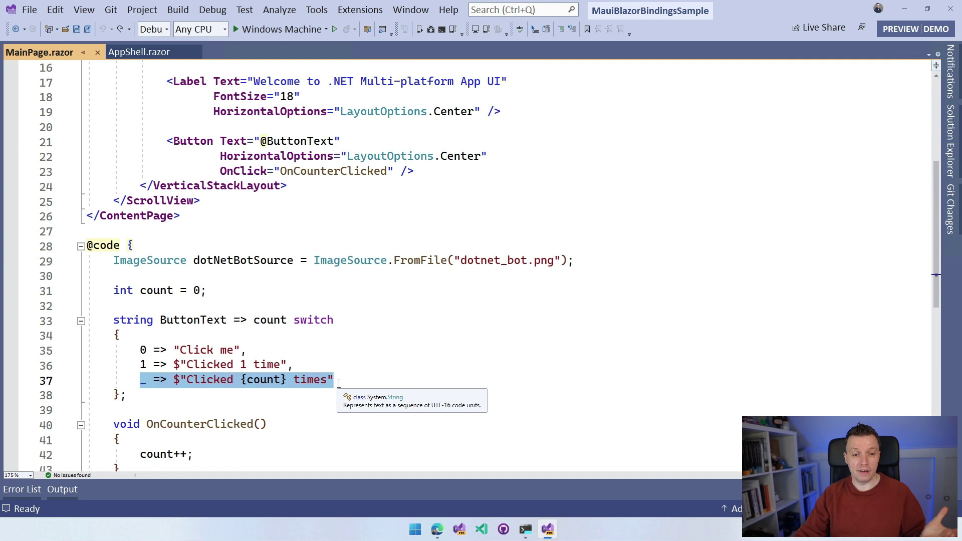
{"action": "left_click", "coordinate": [421, 379]}
{"action": "scroll", "coordinate": [421, 353], "scroll_direction": "down", "scroll_amount": 1}
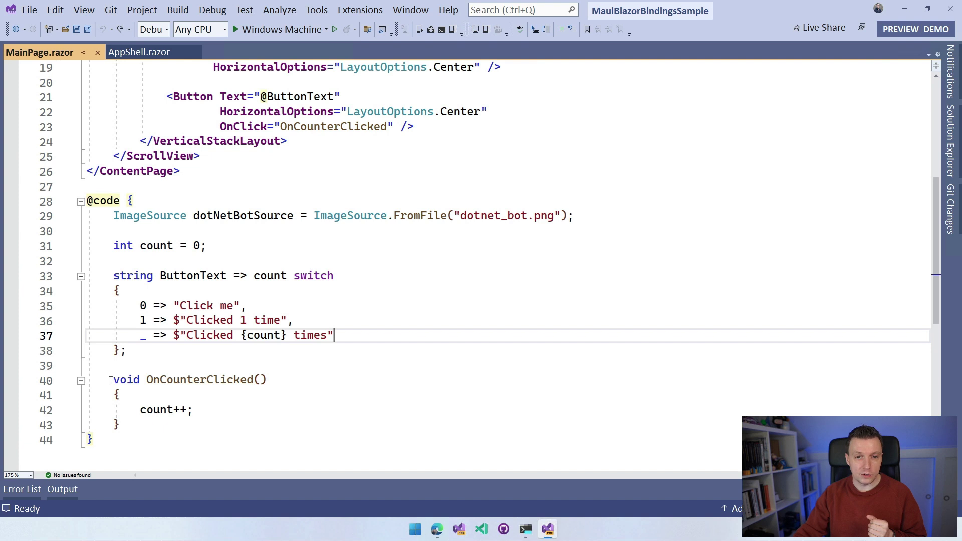
- Walk through OnCounterClicked, the ButtonText switch and dotNetBotSource image, then run on Windows Machine
{"action": "left_click_drag", "start_coordinate": [111, 380], "coordinate": [141, 425]}
{"action": "left_click", "coordinate": [327, 126]}
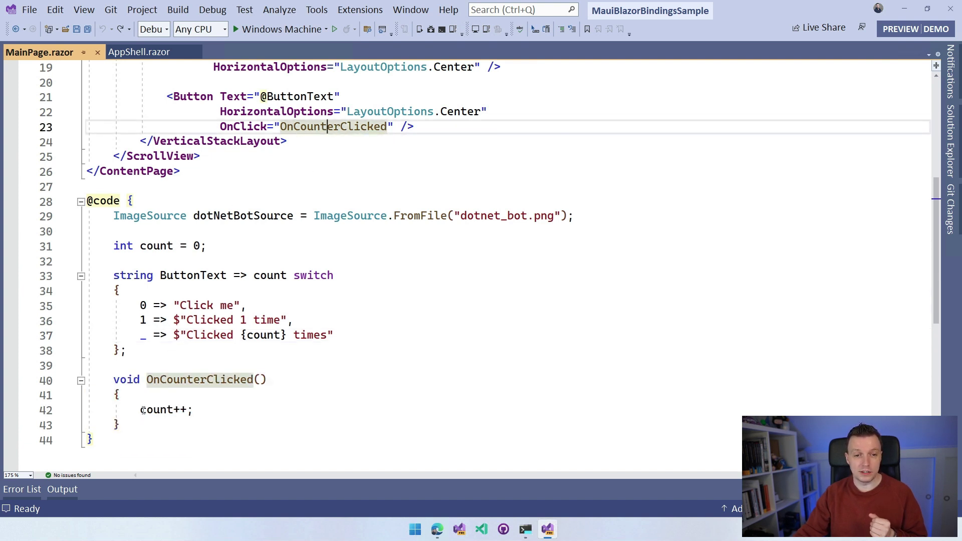
{"action": "left_click_drag", "start_coordinate": [140, 409], "coordinate": [193, 409]}
{"action": "left_click_drag", "start_coordinate": [141, 246], "coordinate": [207, 246]}
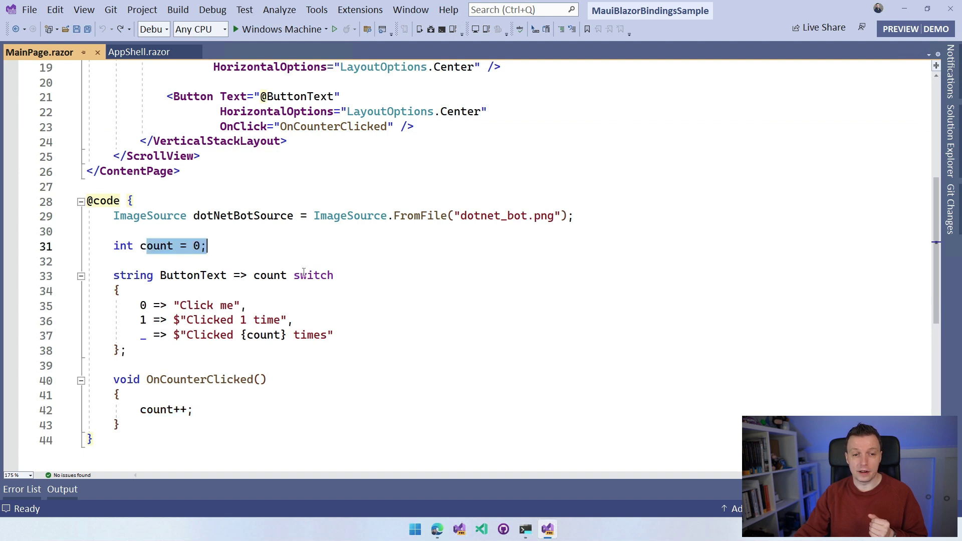
{"action": "left_click_drag", "start_coordinate": [112, 275], "coordinate": [128, 351]}
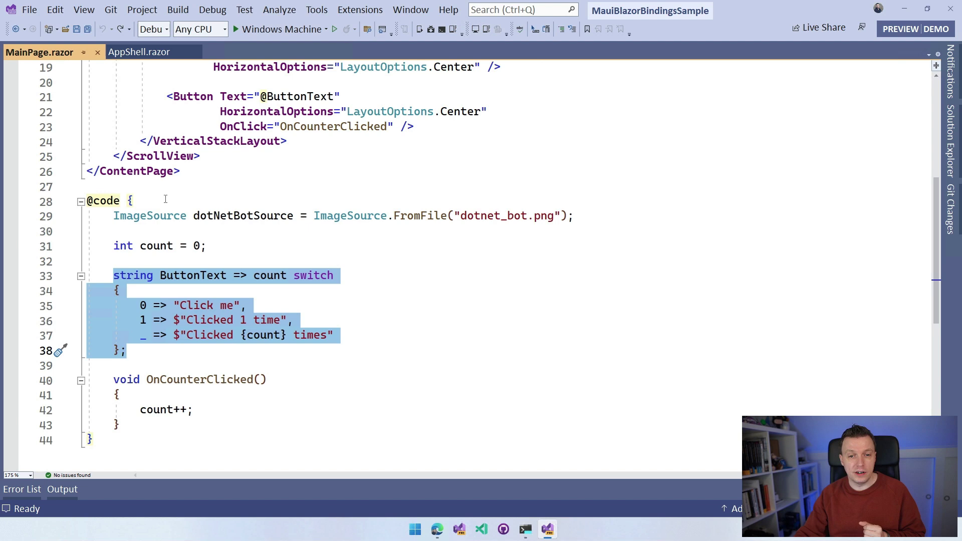
{"action": "left_click_drag", "start_coordinate": [194, 216], "coordinate": [565, 216]}
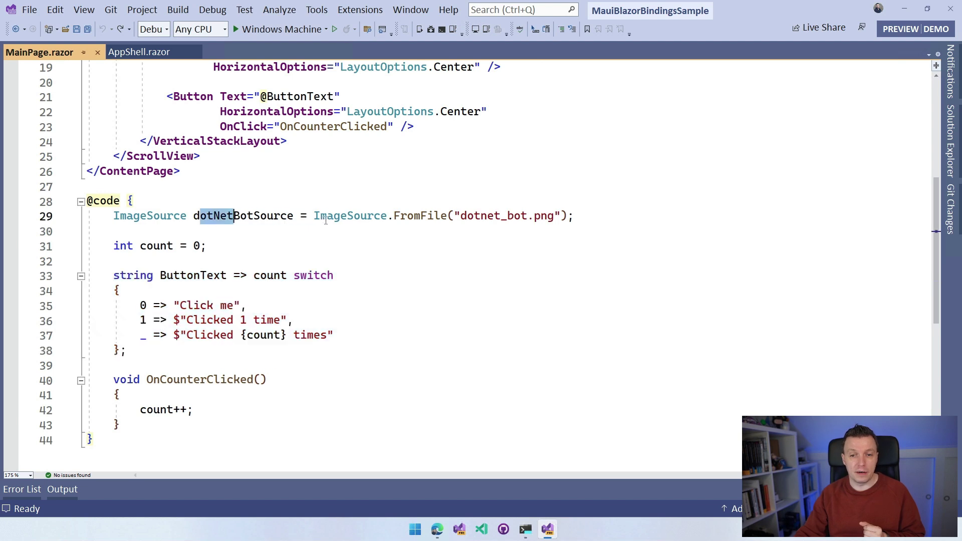
{"action": "left_click", "coordinate": [565, 216]}
{"action": "scroll", "coordinate": [482, 263], "scroll_direction": "up", "scroll_amount": 3}
{"action": "scroll", "coordinate": [481, 264], "scroll_direction": "up", "scroll_amount": 2}
{"action": "left_click", "coordinate": [282, 29]}
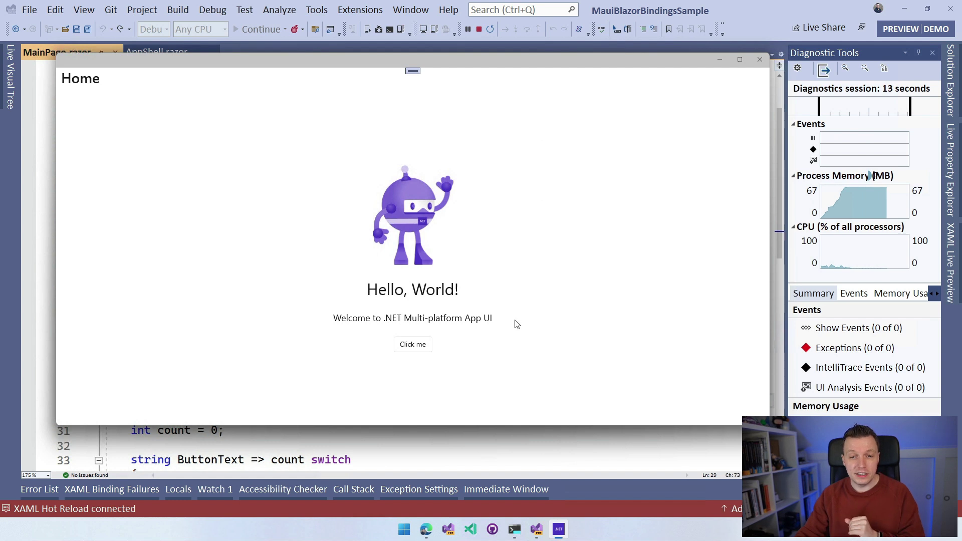
{"action": "left_click", "coordinate": [410, 346]}
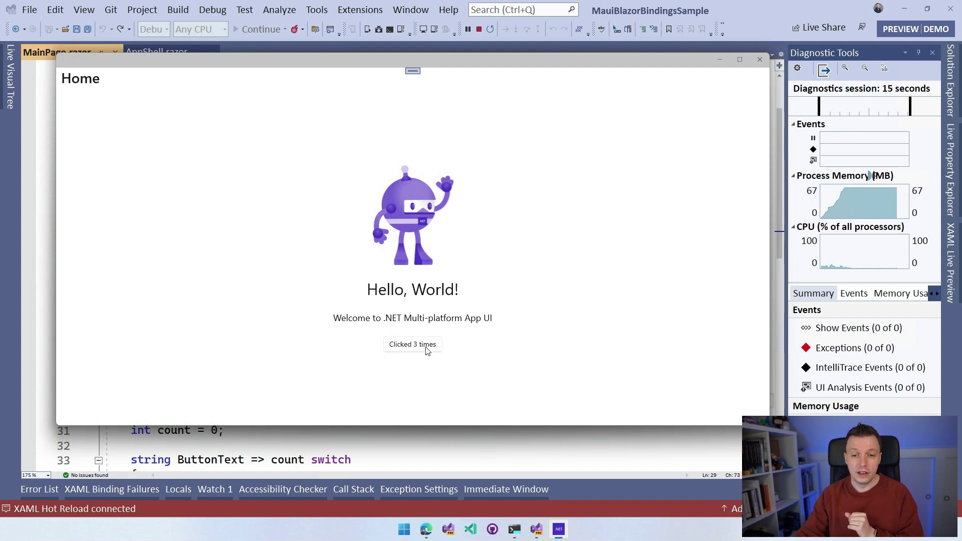
{"action": "triple_click", "coordinate": [427, 347]}
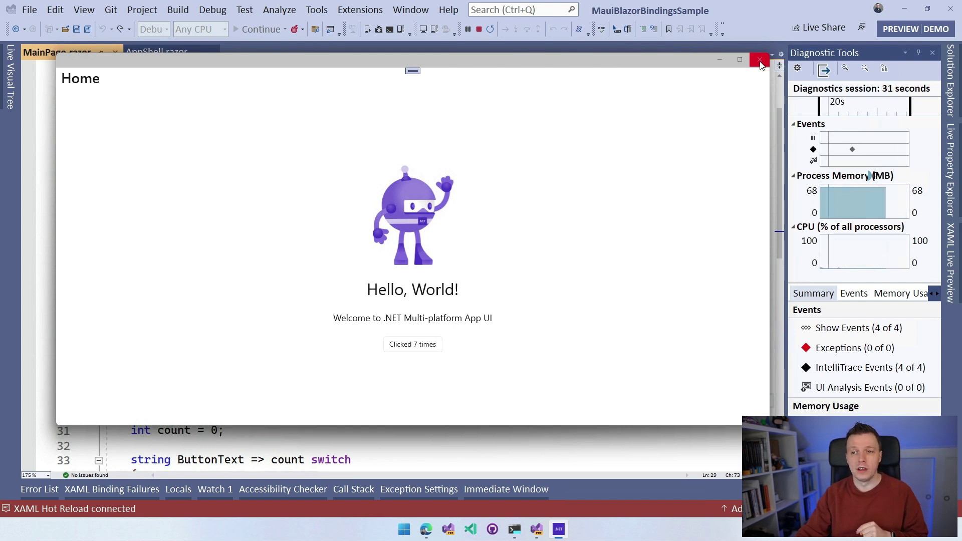
{"action": "left_click", "coordinate": [761, 60]}
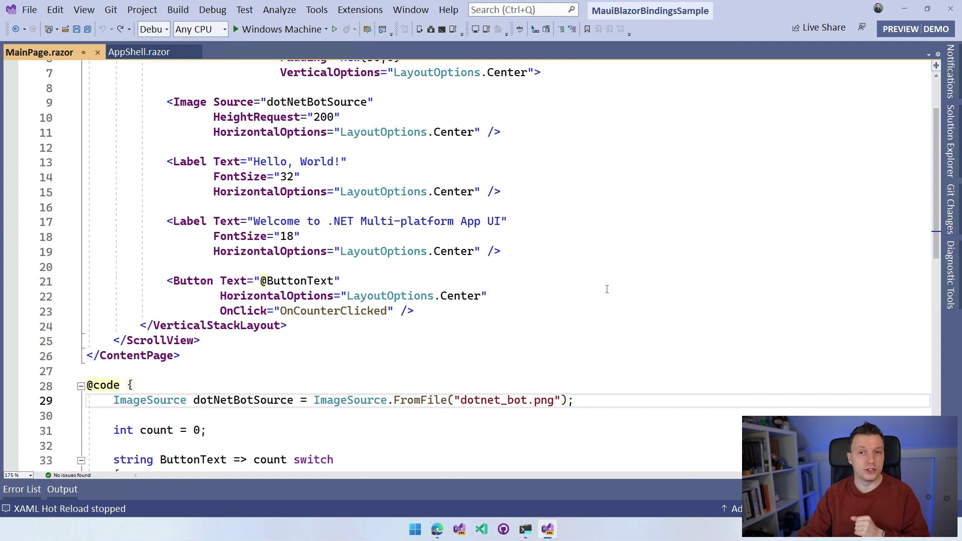
- Add a Razor Component named SubscribePage.razor to the MauiBlazorBindingsSample project
{"action": "left_click", "coordinate": [948, 129]}
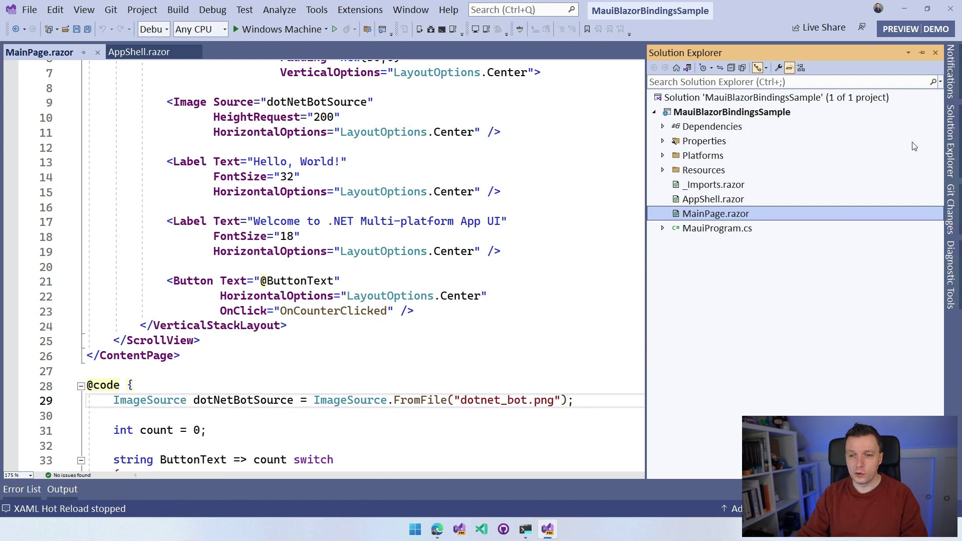
{"action": "right_click", "coordinate": [693, 113]}
{"action": "mouse_move", "coordinate": [797, 242]}
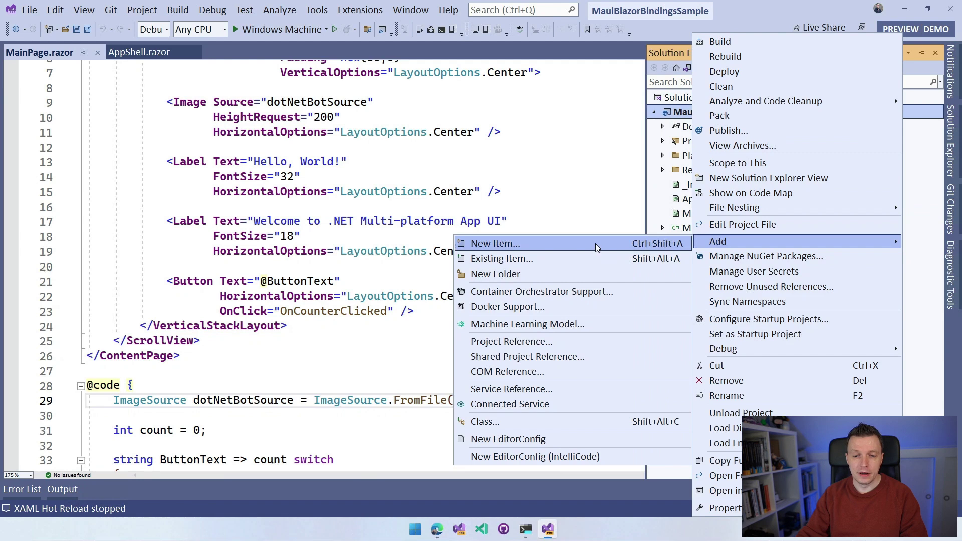
{"action": "left_click", "coordinate": [495, 243]}
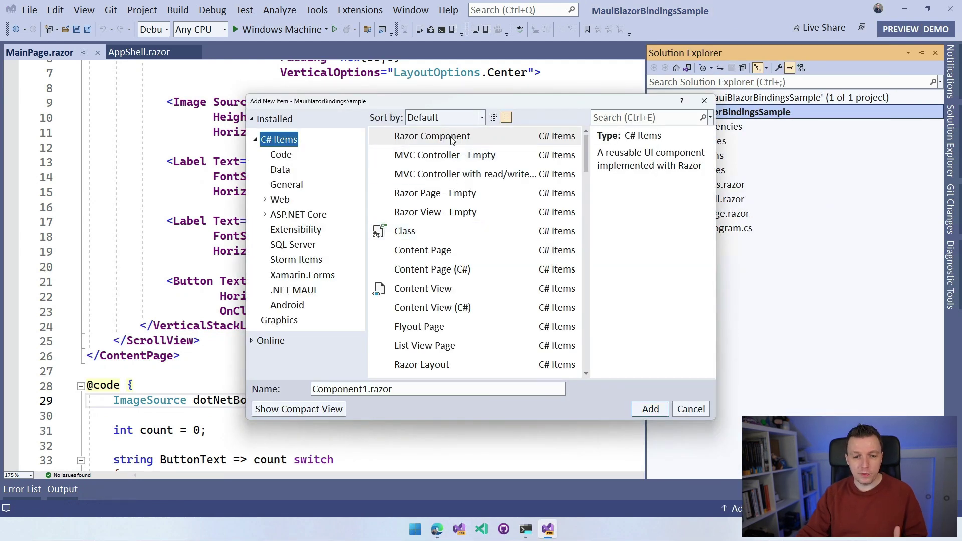
{"action": "left_click", "coordinate": [450, 139]}
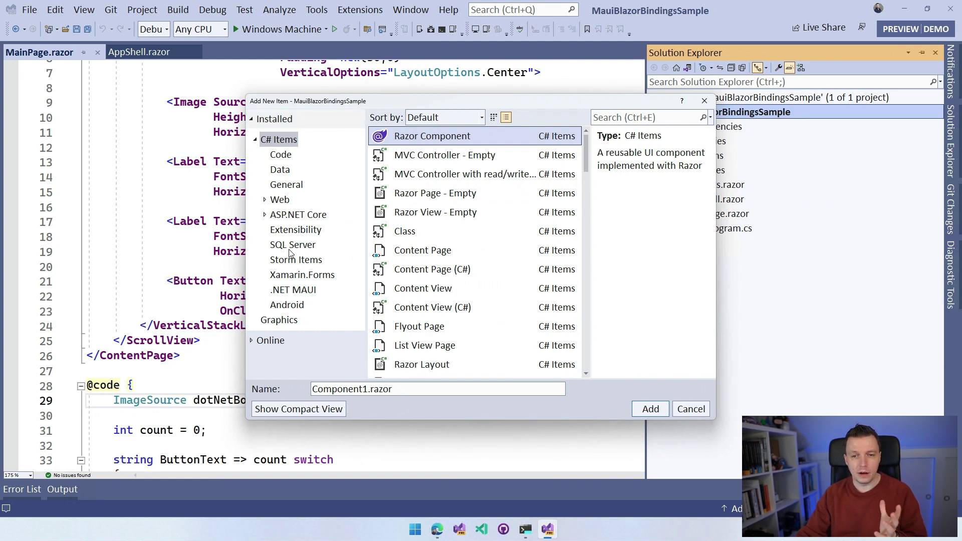
{"action": "double_click", "coordinate": [407, 388]}
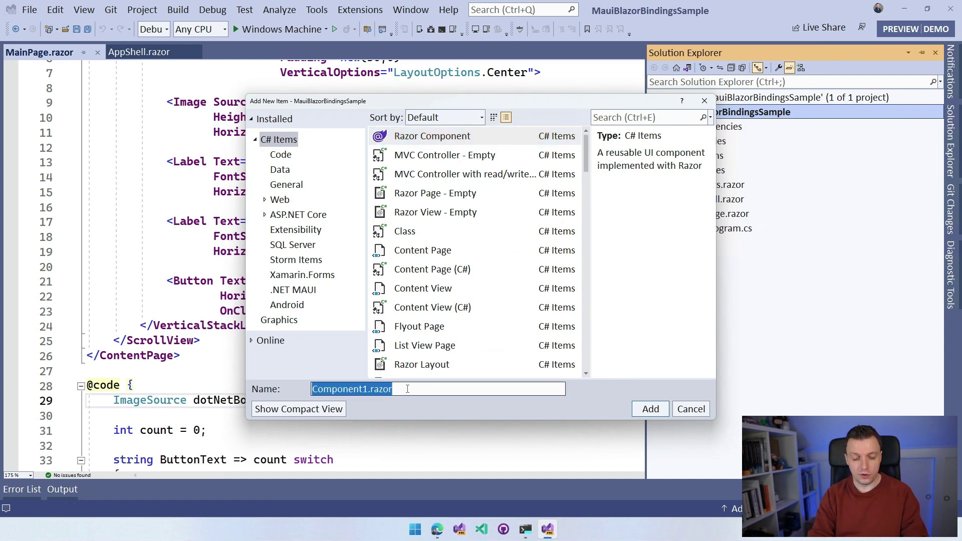
{"action": "type", "text": "SubscribePage"}
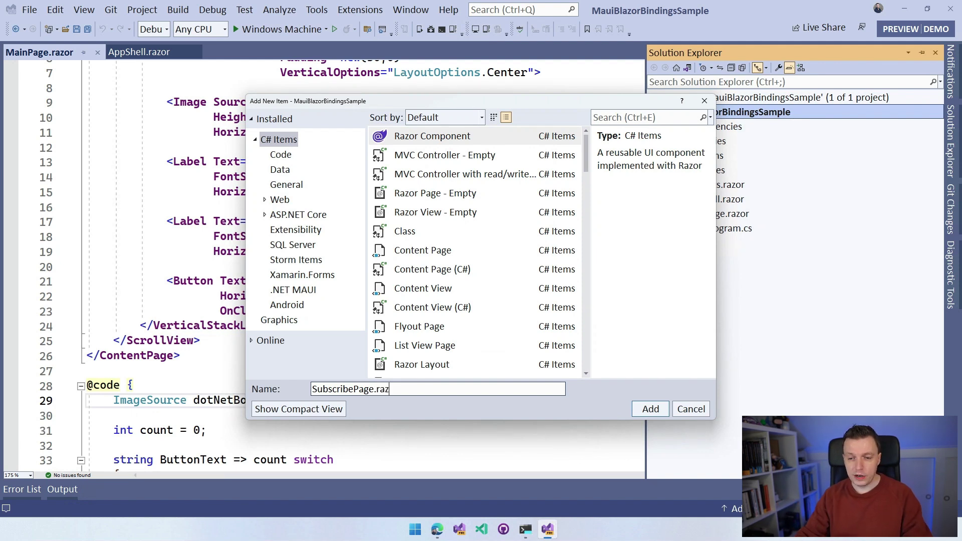
{"action": "left_click", "coordinate": [650, 408]}
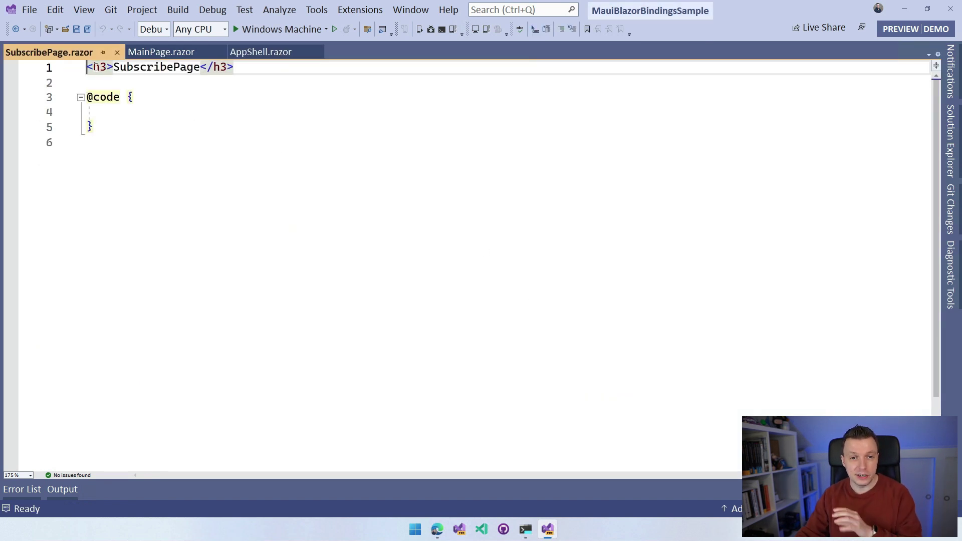
{"action": "left_click_drag", "start_coordinate": [92, 66], "coordinate": [241, 68]}
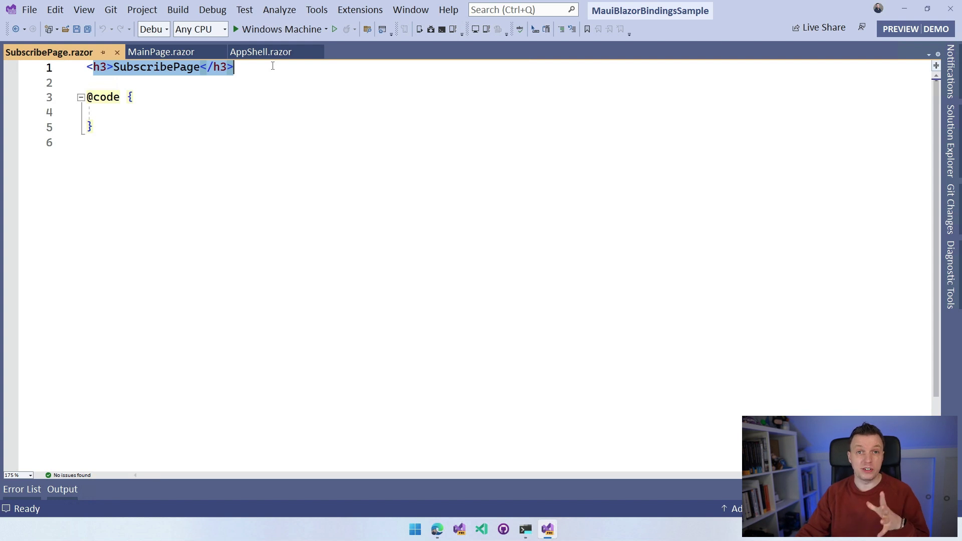
{"action": "key", "text": "Delete"}
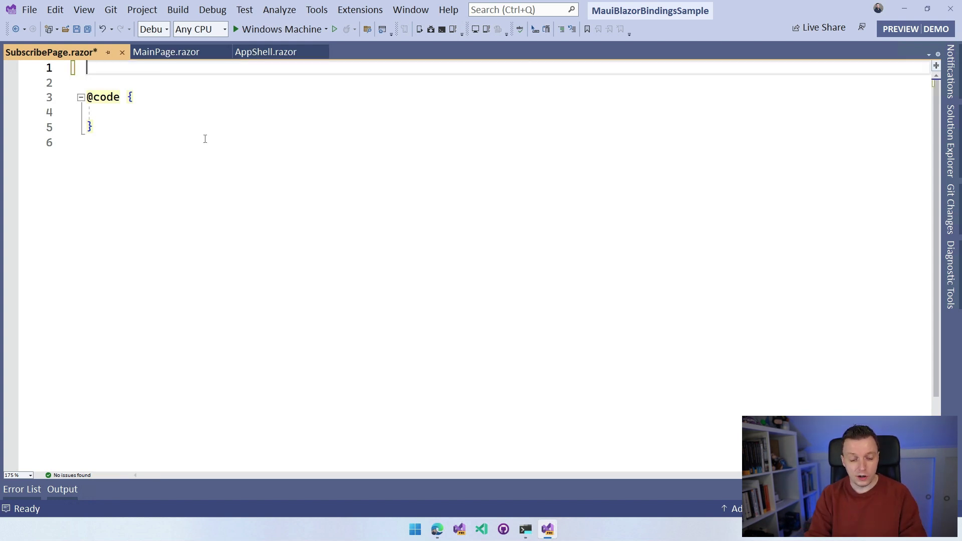
{"action": "type", "text": "age "}
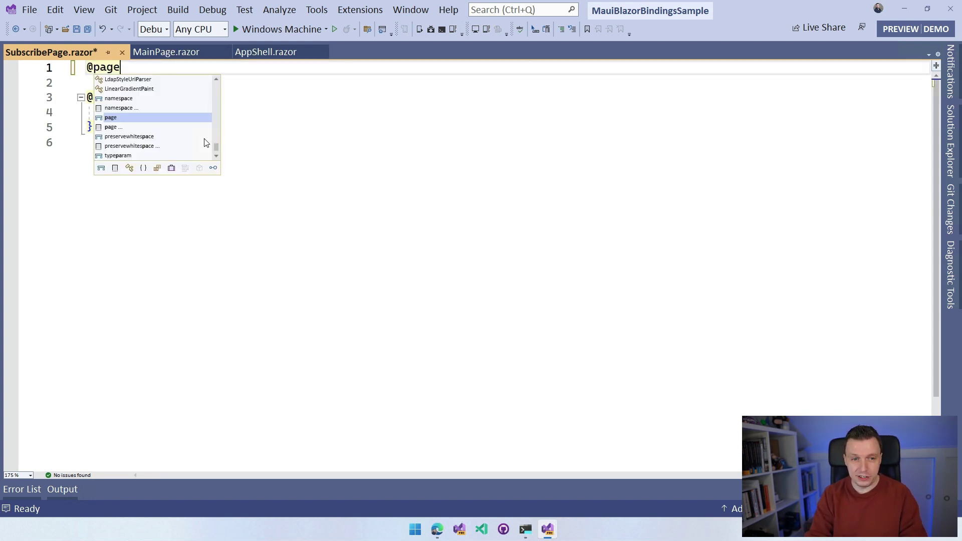
{"action": "type", "text": "\""}
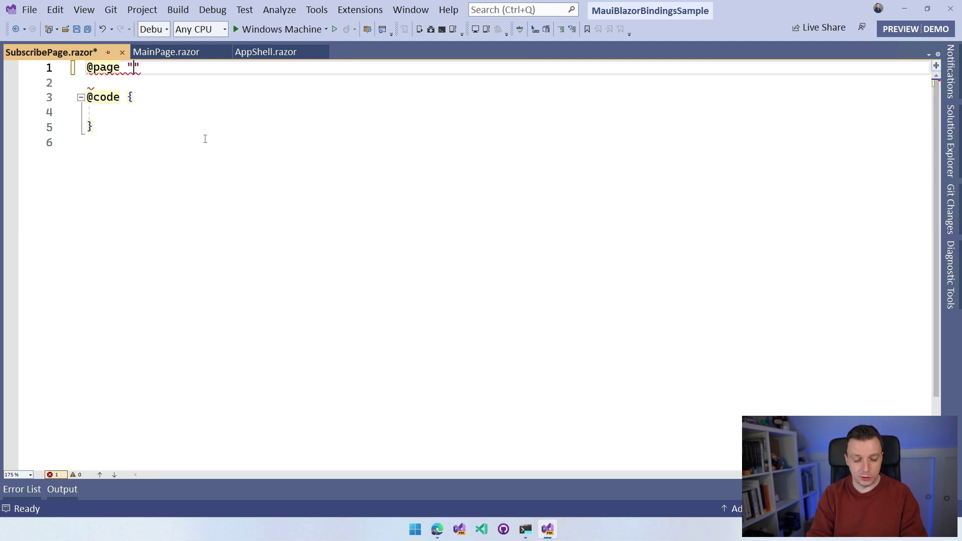
{"action": "type", "text": "/subscribe"}
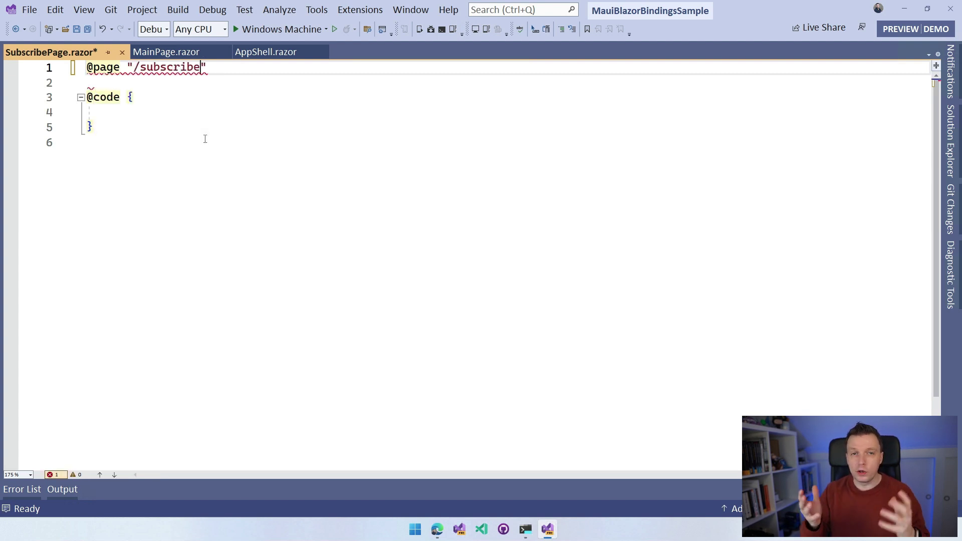
{"action": "type", "text": "\""}
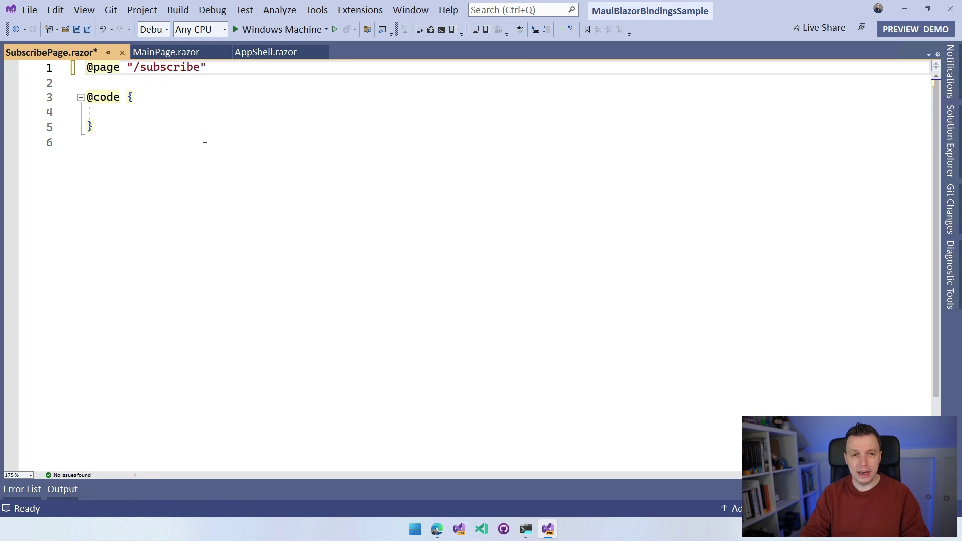
{"action": "key", "text": "ctrl+s"}
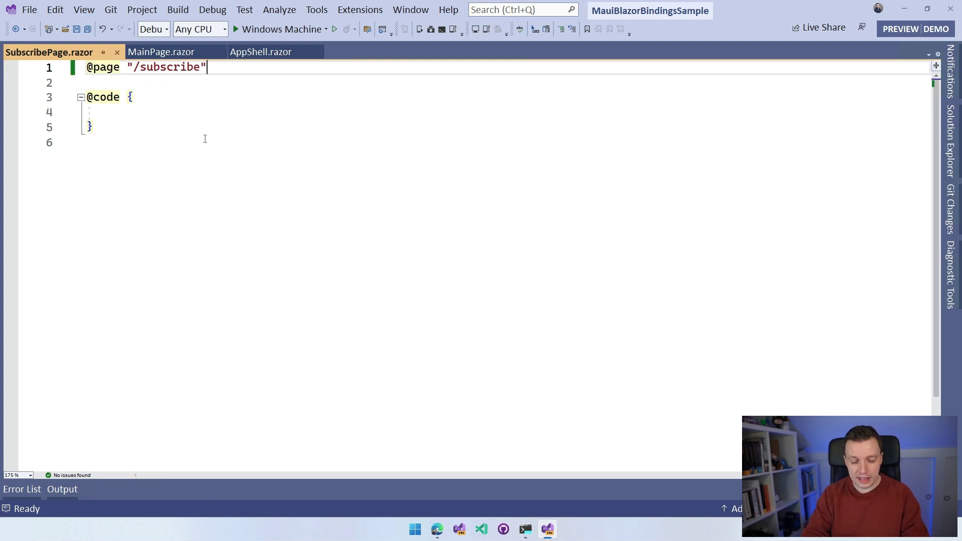
- Add a ContentPage holding a FontSize 50 'Subsribe to my channel thank you!' label
{"action": "key", "text": "Return"}
{"action": "key", "text": "Return"}
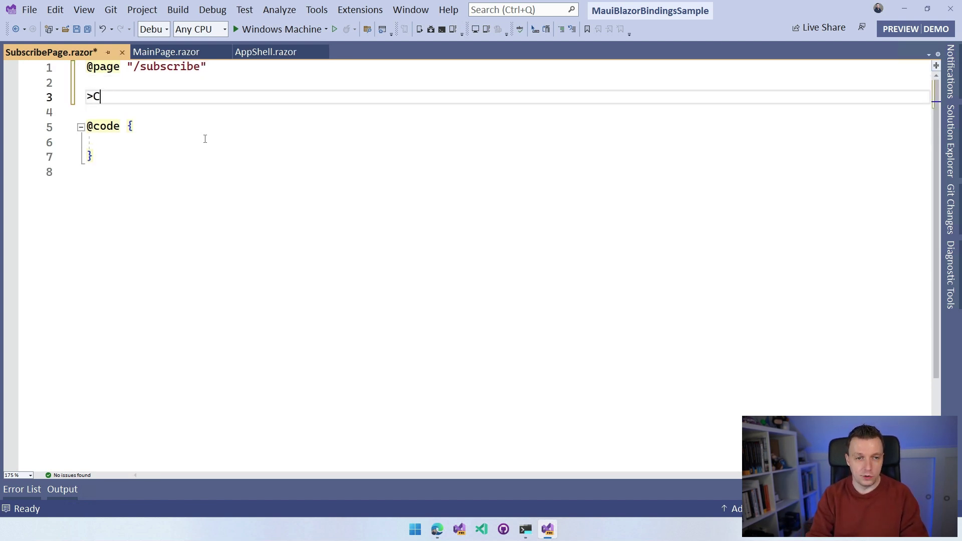
{"action": "type", "text": "<ContentPage"}
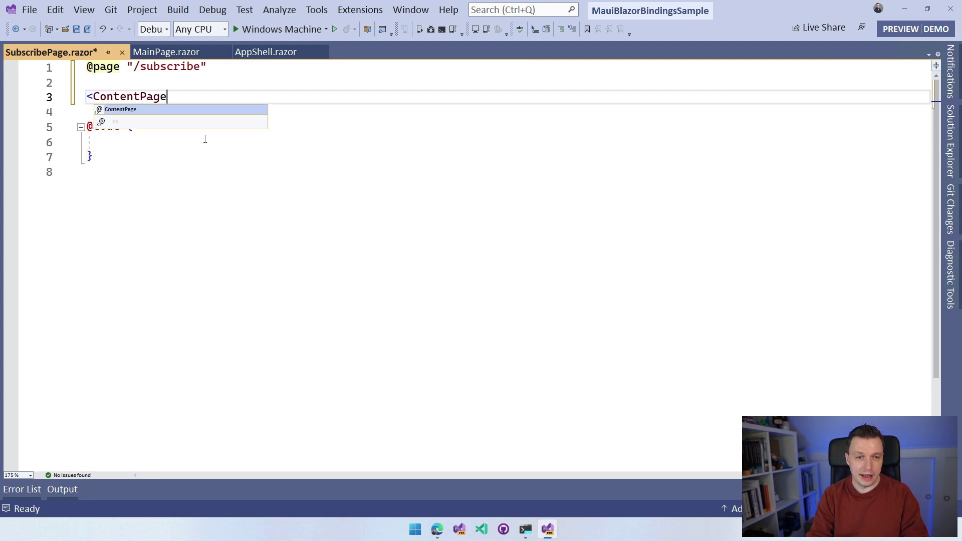
{"action": "type", "text": ">"}
{"action": "key", "text": "Return"}
{"action": "type", "text": "La"}
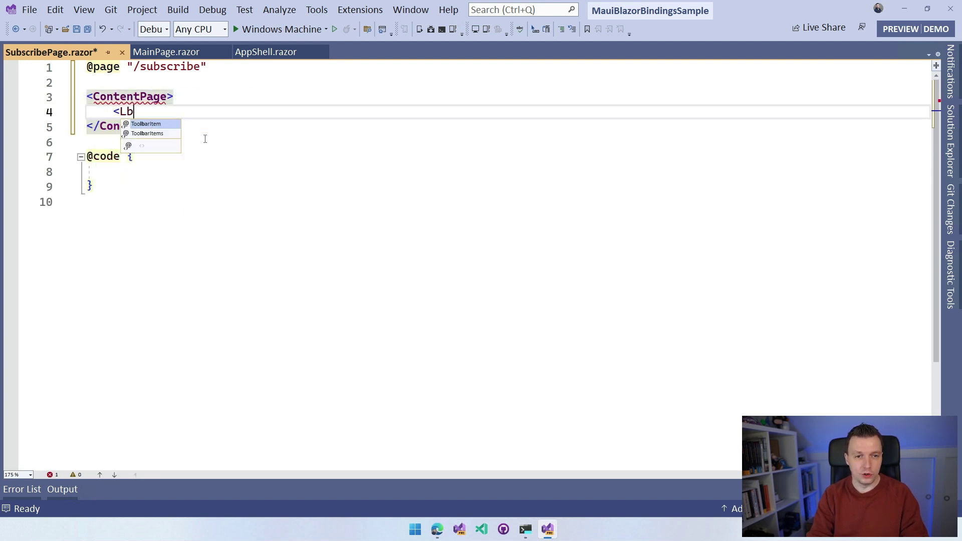
{"action": "type", "text": "be"}
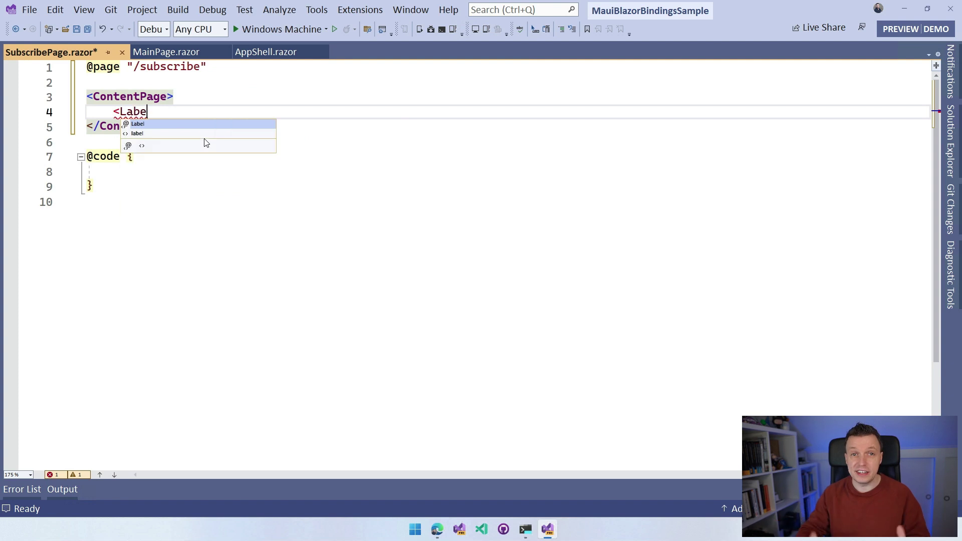
{"action": "type", "text": "l "}
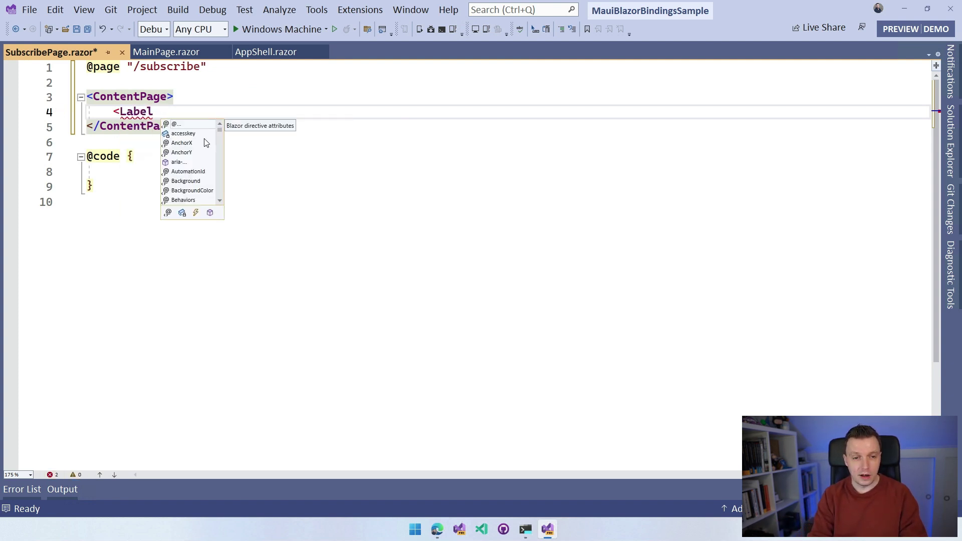
{"action": "type", "text": "Text=\"Subsribe to my cha"}
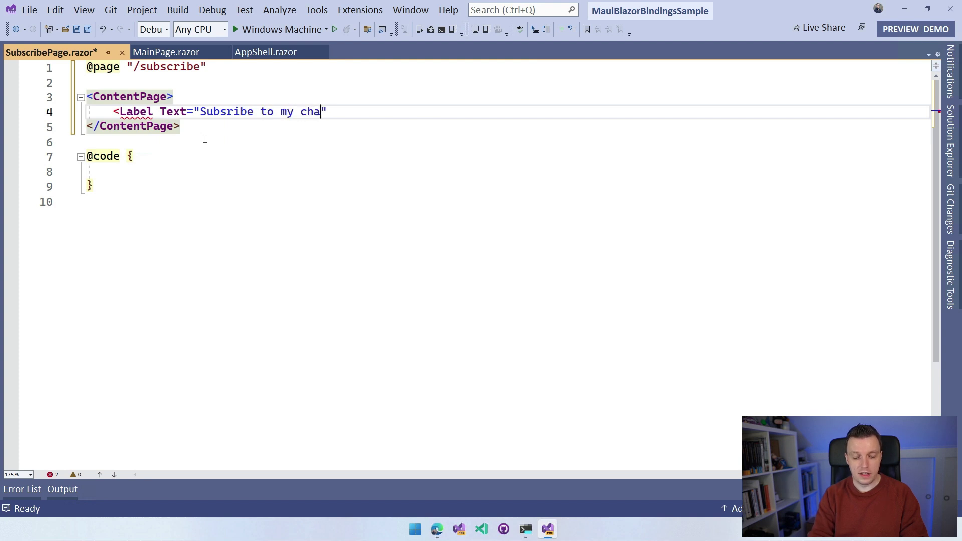
{"action": "type", "text": "thank you!"}
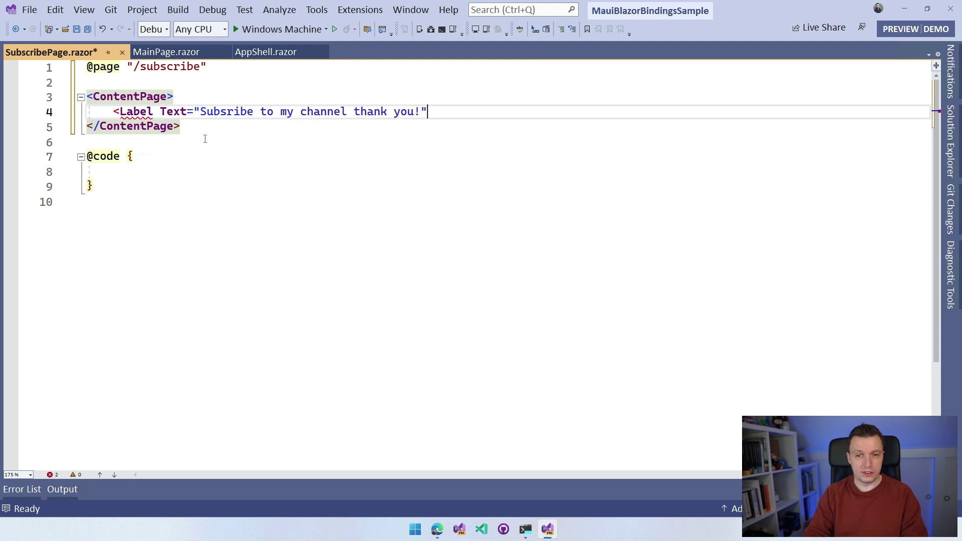
{"action": "type", "text": " />"}
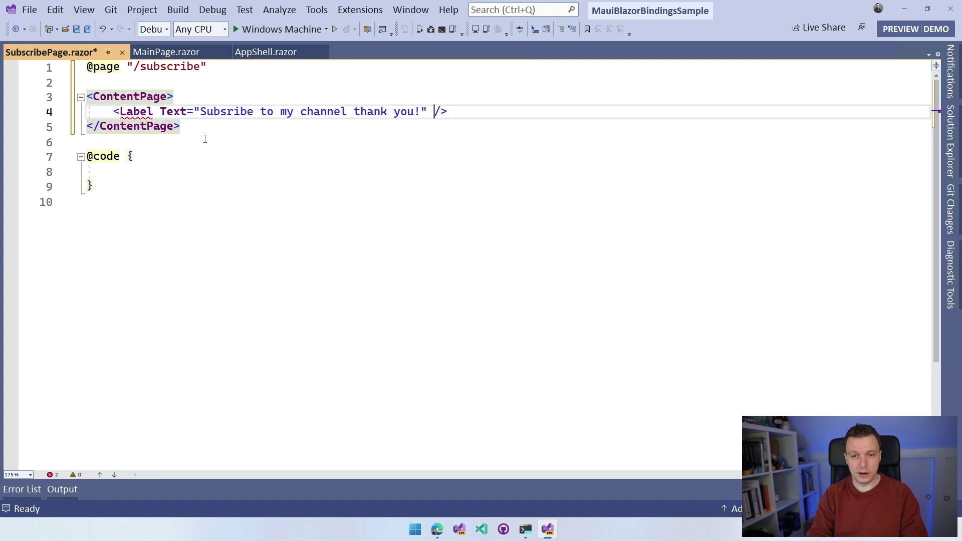
{"action": "type", "text": "Fon"}
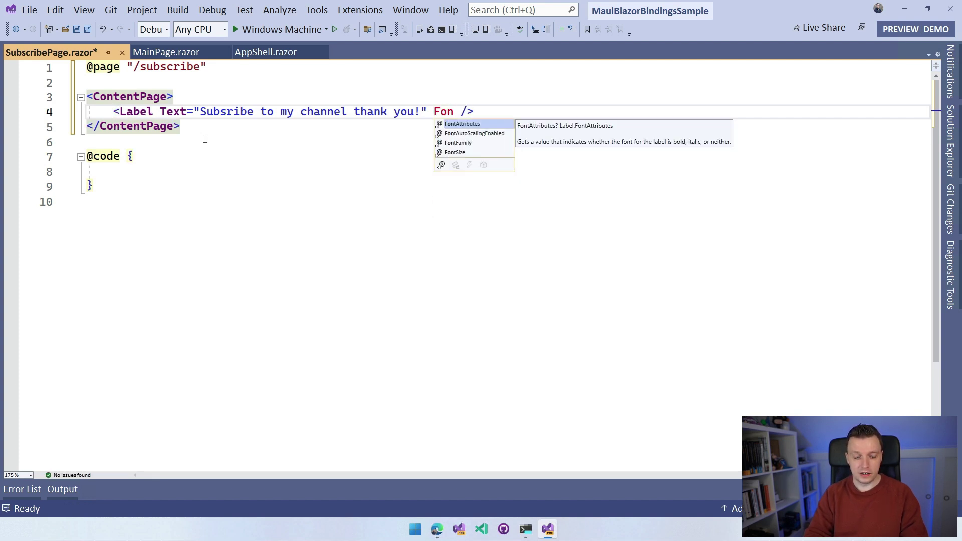
{"action": "key", "text": "Down"}
{"action": "key", "text": "Down"}
{"action": "key", "text": "Down"}
{"action": "key", "text": "Tab"}
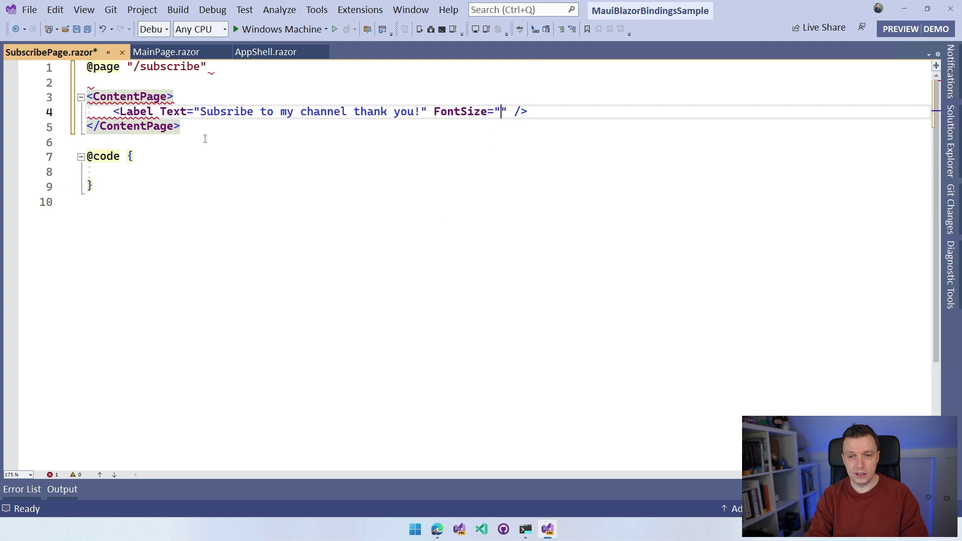
{"action": "type", "text": "50"}
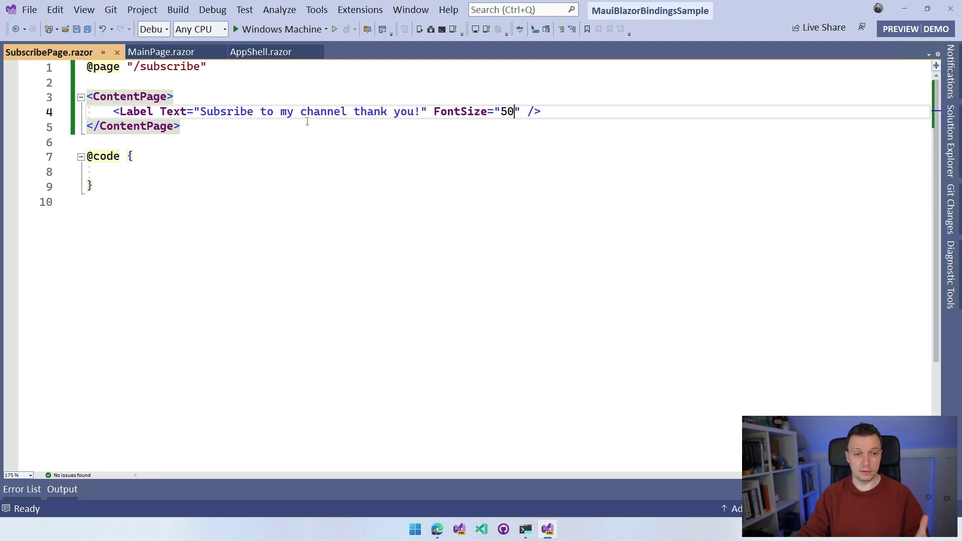
{"action": "left_click", "coordinate": [156, 168]}
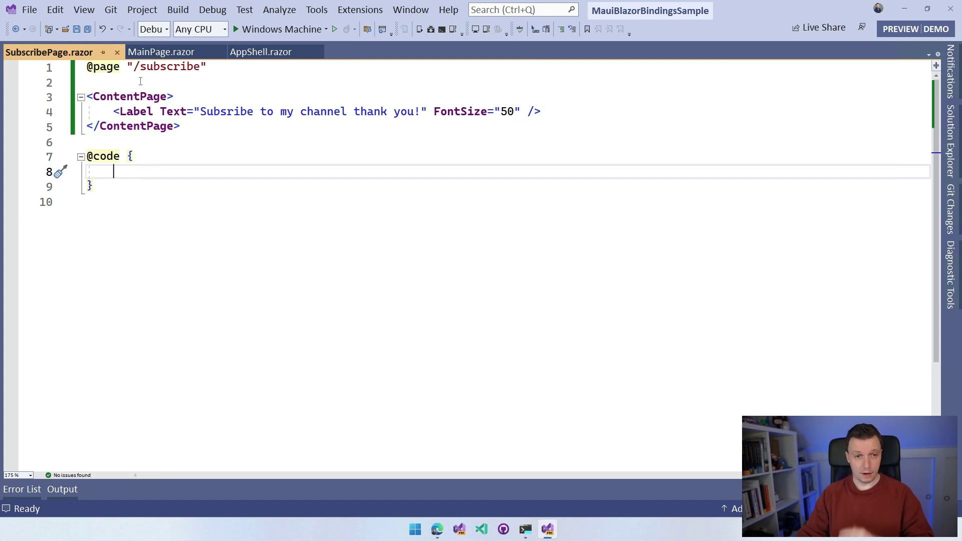
{"action": "mouse_move", "coordinate": [160, 51]}
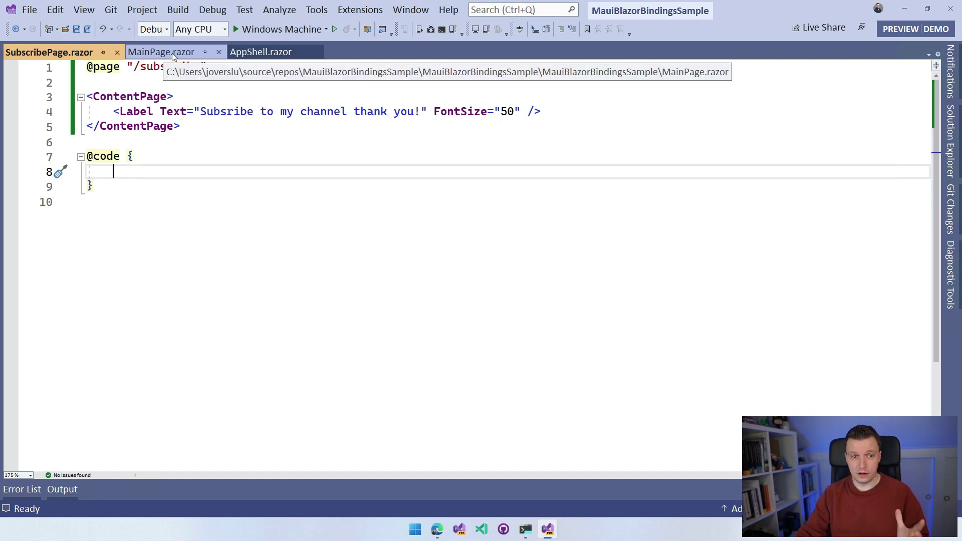
{"action": "left_click", "coordinate": [172, 53]}
{"action": "scroll", "coordinate": [280, 206], "scroll_direction": "down", "scroll_amount": 3}
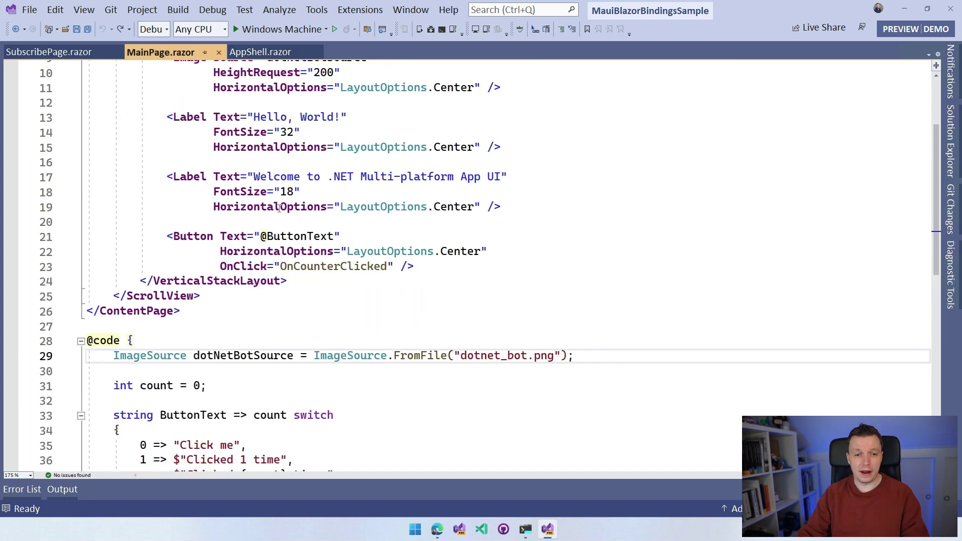
{"action": "scroll", "coordinate": [280, 210], "scroll_direction": "down", "scroll_amount": 3}
{"action": "scroll", "coordinate": [282, 218], "scroll_direction": "down", "scroll_amount": 3}
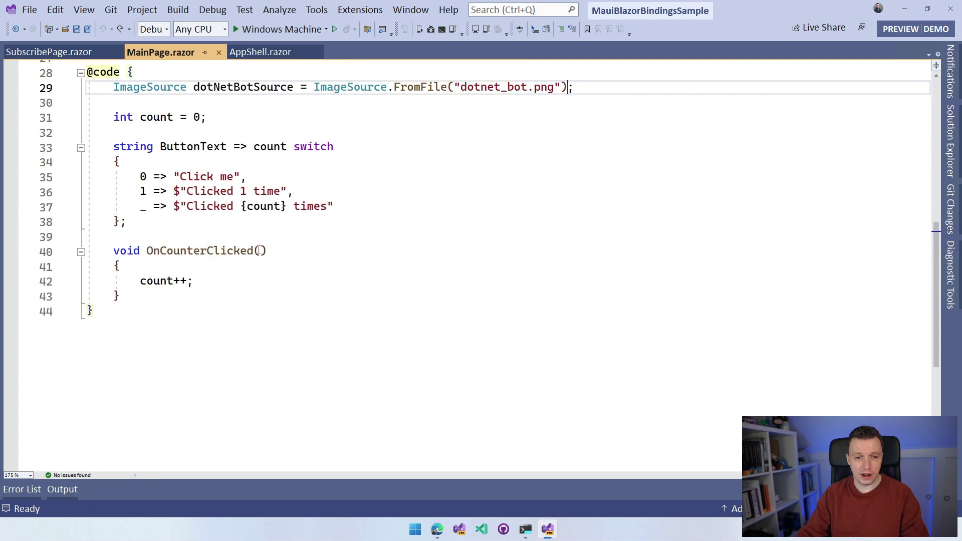
{"action": "left_click", "coordinate": [224, 281]}
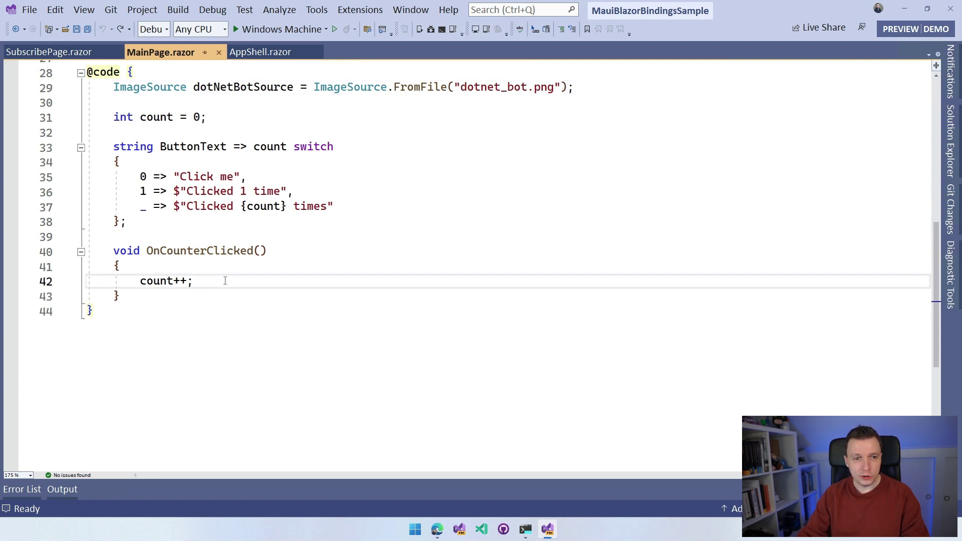
{"action": "scroll", "coordinate": [224, 280], "scroll_direction": "up", "scroll_amount": 9}
{"action": "left_click", "coordinate": [169, 83]}
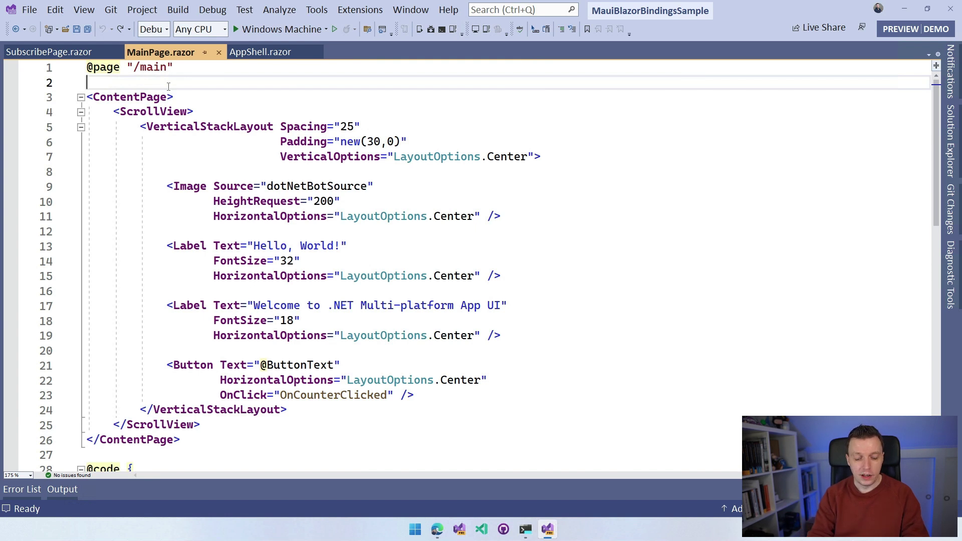
{"action": "type", "text": "@i"}
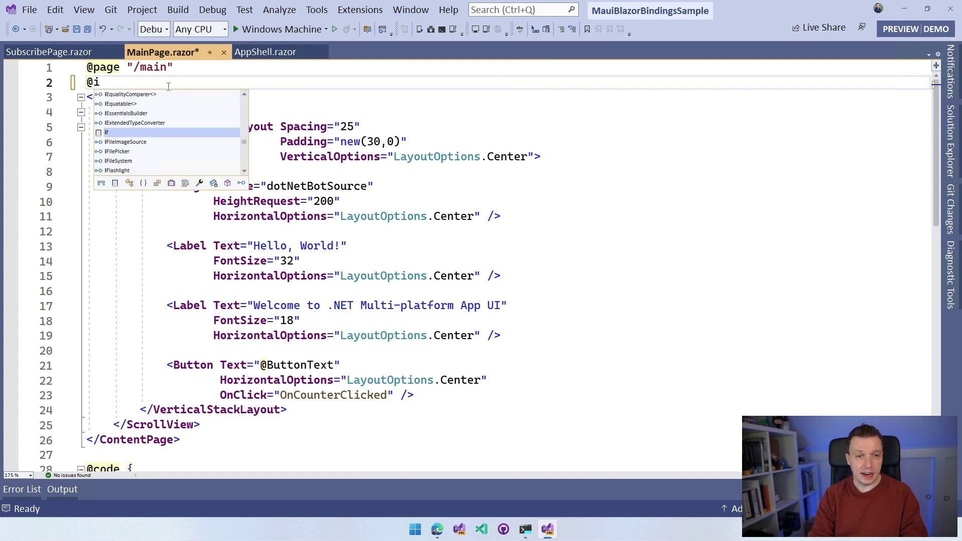
{"action": "type", "text": "nject Nav"}
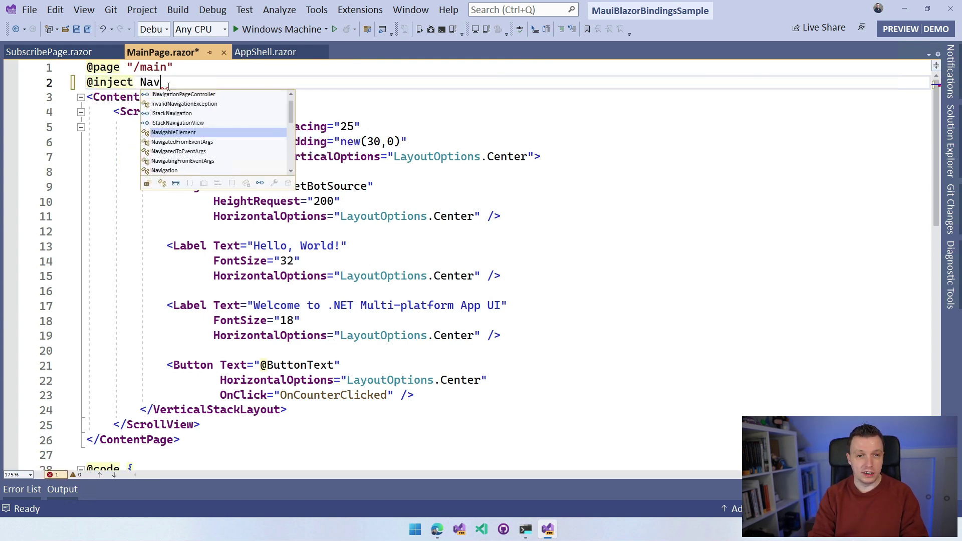
{"action": "type", "text": "itg"}
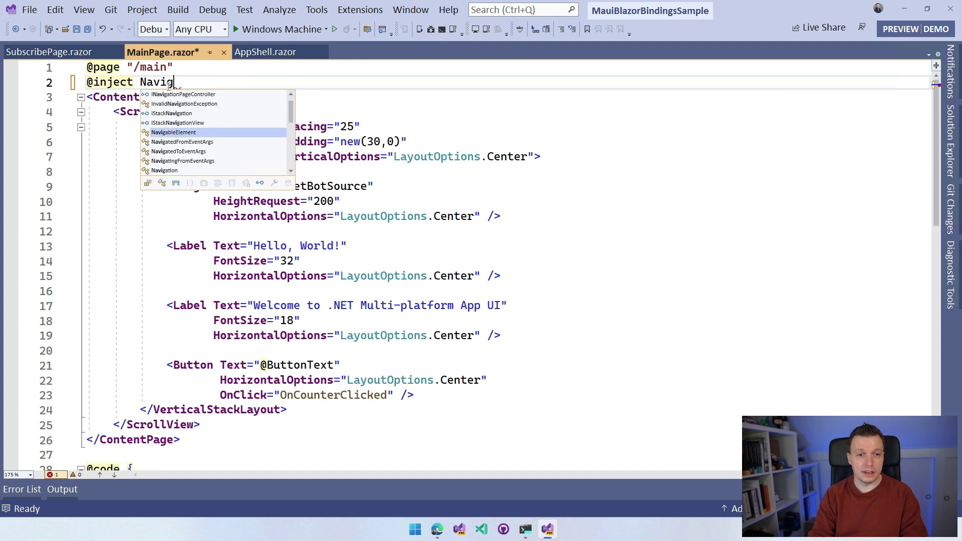
{"action": "type", "text": "at"}
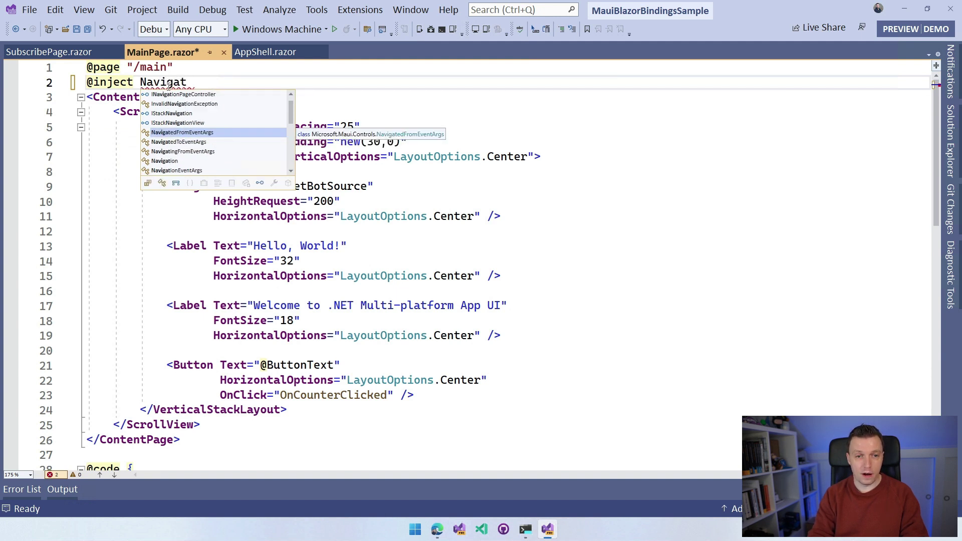
{"action": "type", "text": "on na"}
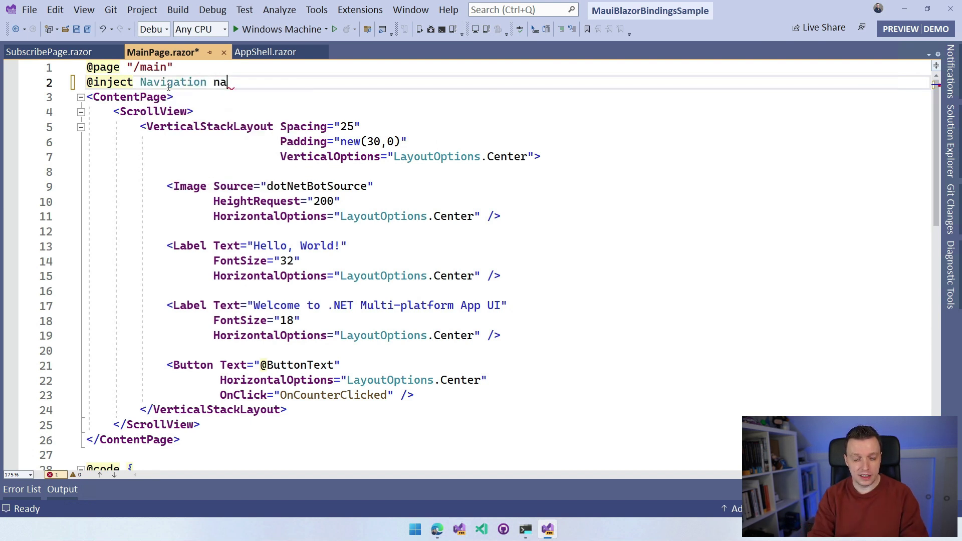
{"action": "type", "text": "gation"}
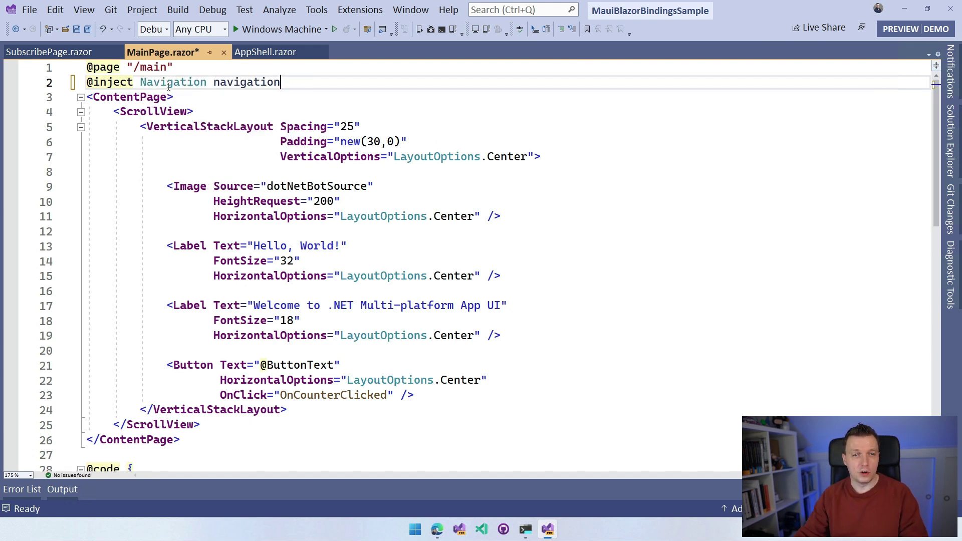
{"action": "key", "text": "Return"}
{"action": "left_click_drag", "start_coordinate": [140, 82], "coordinate": [291, 82]}
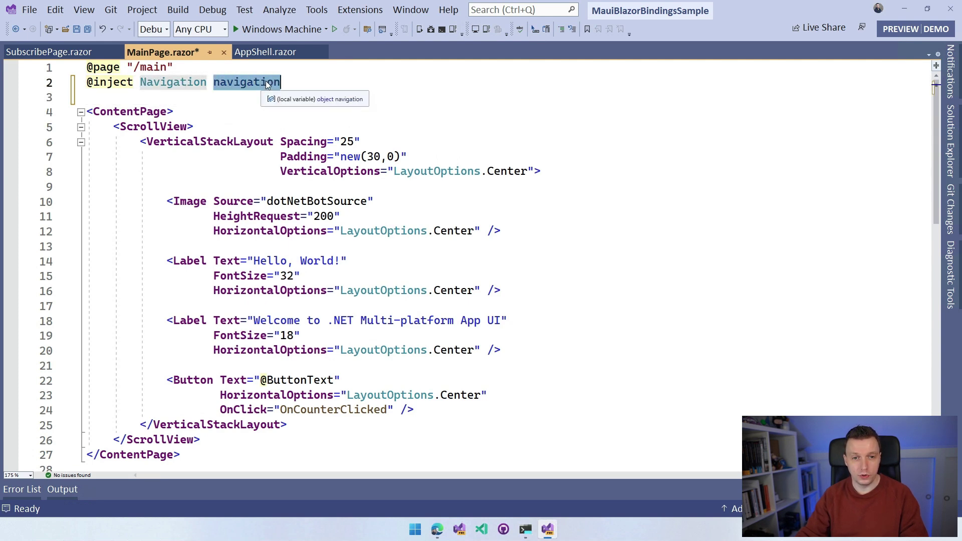
{"action": "scroll", "coordinate": [383, 158], "scroll_direction": "down", "scroll_amount": 4}
{"action": "scroll", "coordinate": [344, 192], "scroll_direction": "down", "scroll_amount": 4}
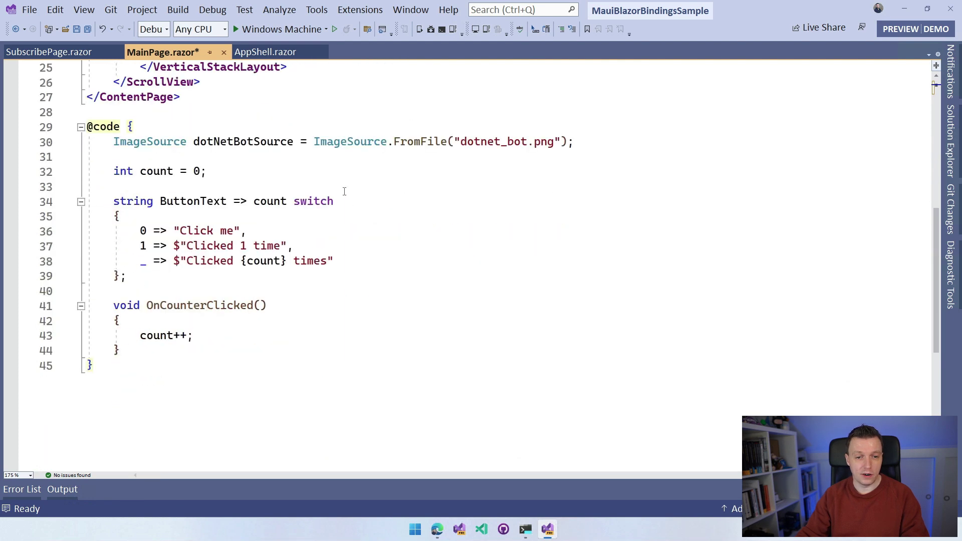
- Add navigation.NavigateToAsync("/subscribe"); on a new line below count++ in OnCounterClicked
{"action": "left_click", "coordinate": [210, 335]}
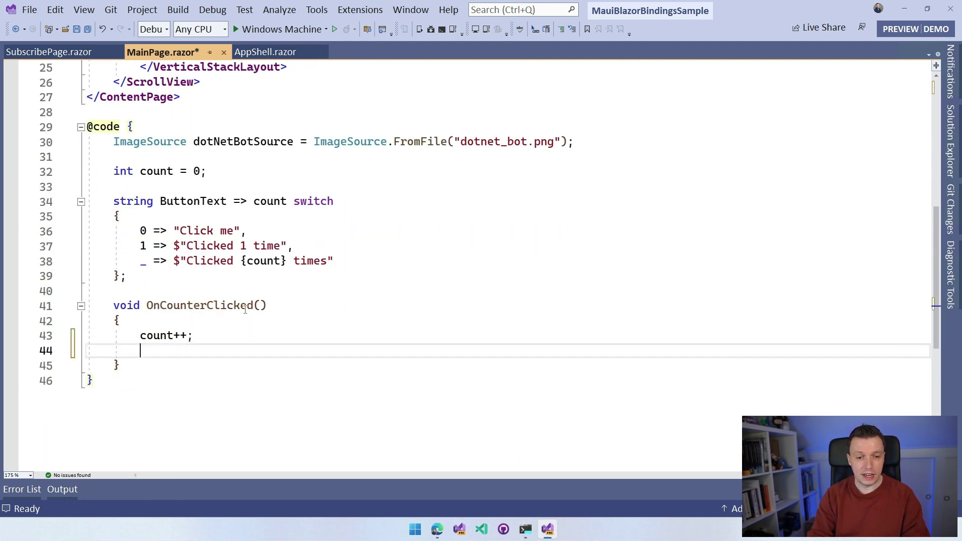
{"action": "key", "text": "Return"}
{"action": "key", "text": "Return"}
{"action": "type", "text": "navigation.nav"}
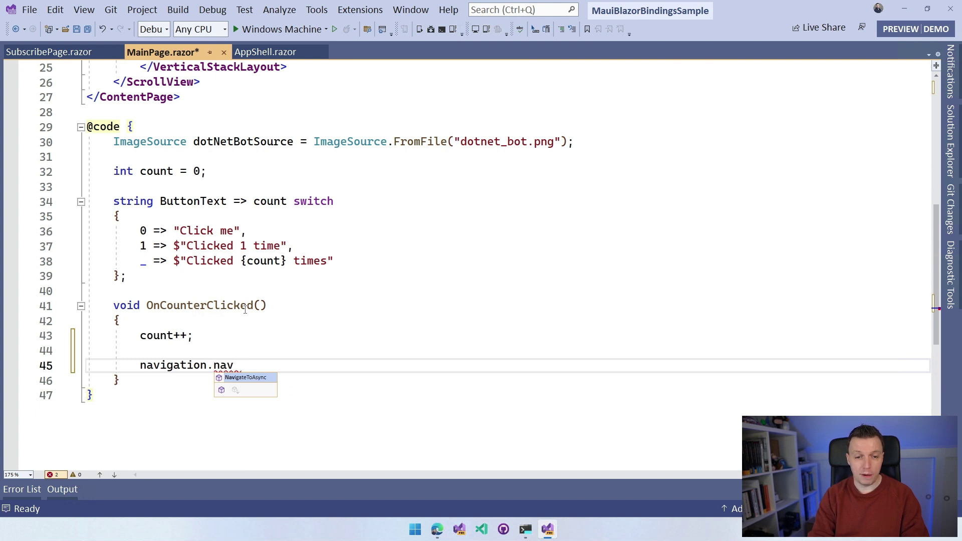
{"action": "key", "text": "BackSpace"}
{"action": "key", "text": "BackSpace"}
{"action": "key", "text": "BackSpace"}
{"action": "type", "text": "pop"}
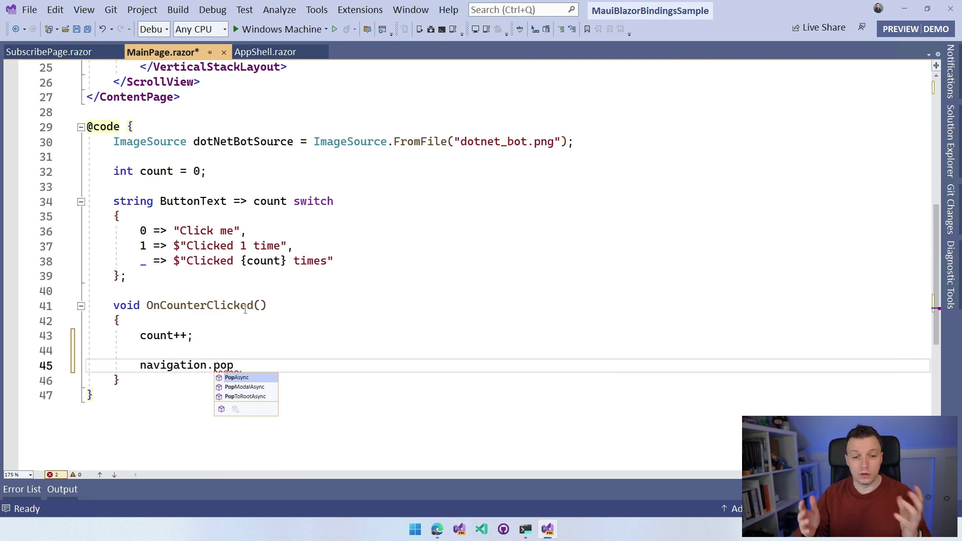
{"action": "key", "text": "BackSpace"}
{"action": "key", "text": "BackSpace"}
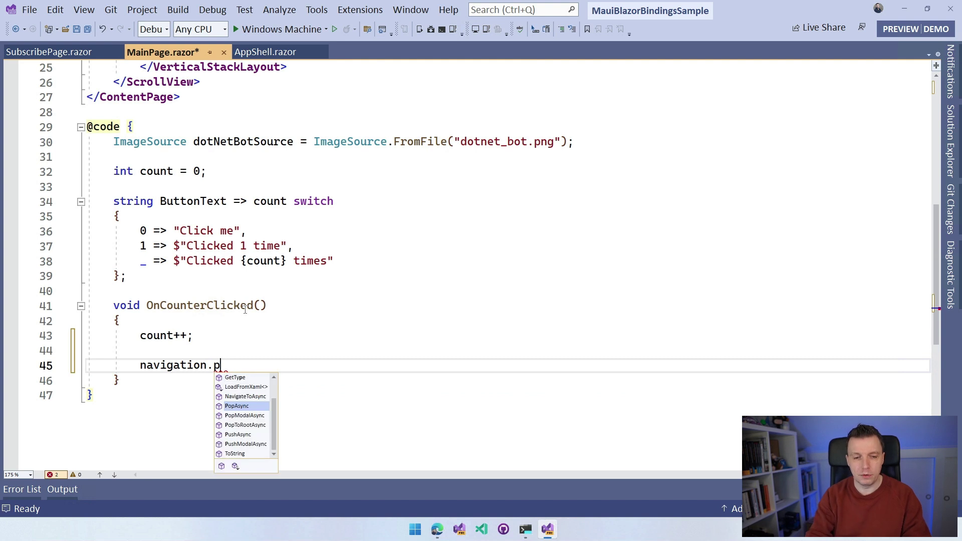
{"action": "type", "text": "ush"}
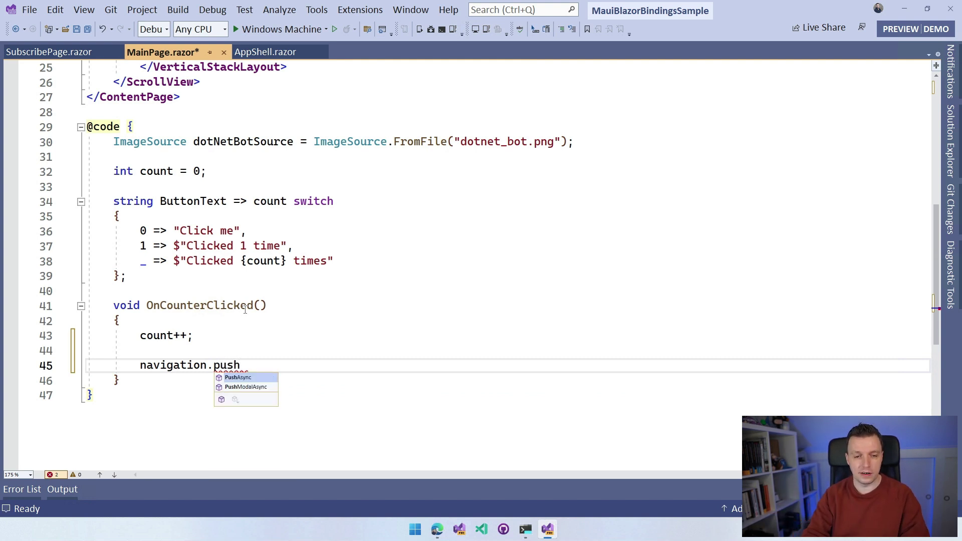
{"action": "key", "text": "BackSpace"}
{"action": "key", "text": "BackSpace"}
{"action": "key", "text": "BackSpace"}
{"action": "key", "text": "BackSpace"}
{"action": "type", "text": "nav"}
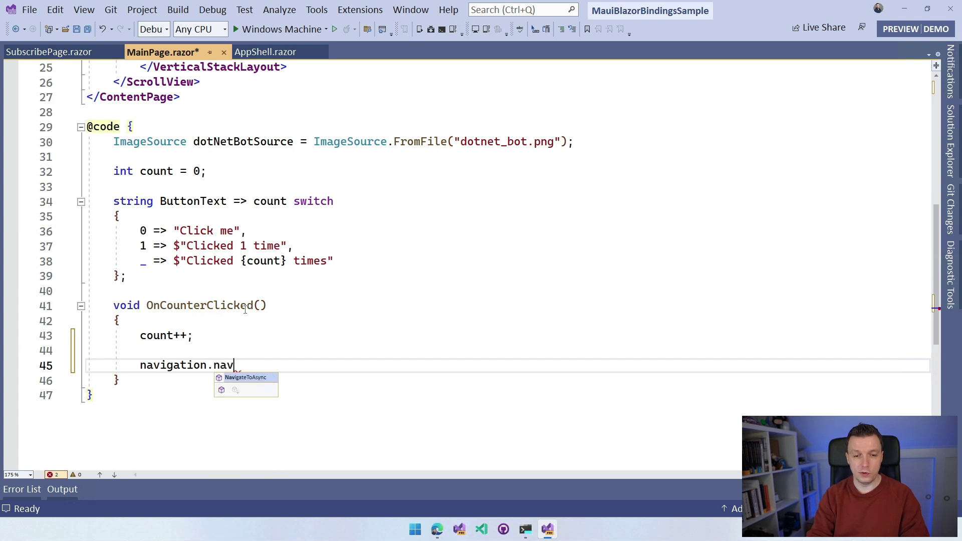
{"action": "key", "text": "Tab"}
{"action": "type", "text": "("}
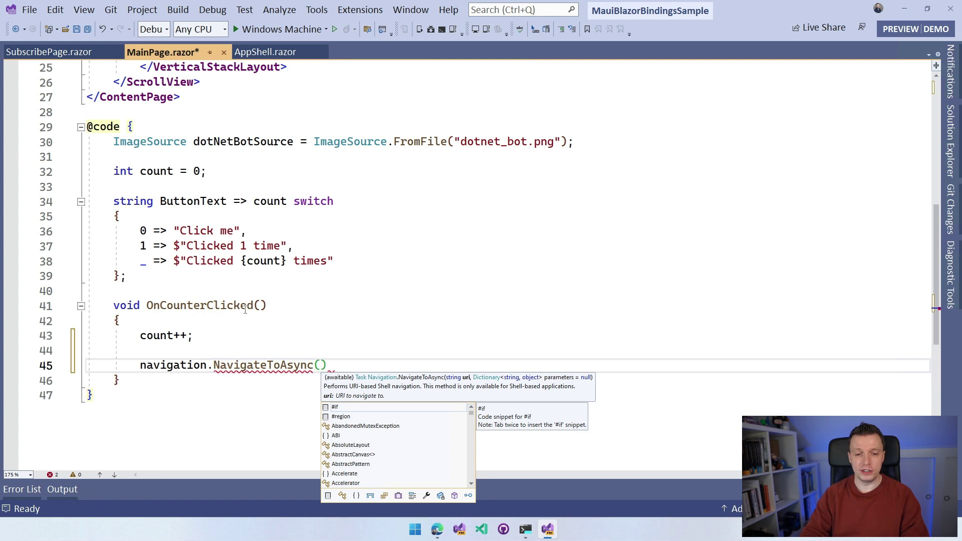
{"action": "type", "text": "\"/subscribe"}
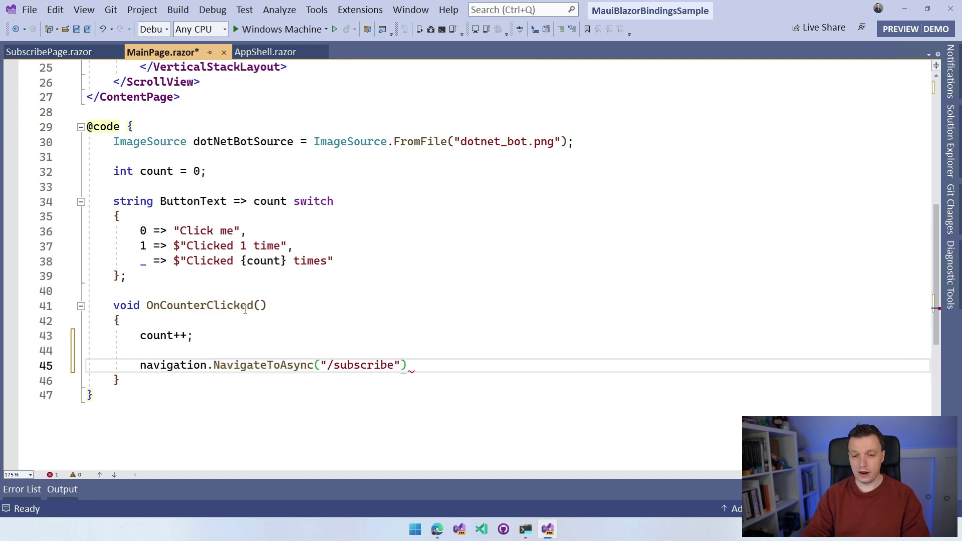
{"action": "type", "text": ","}
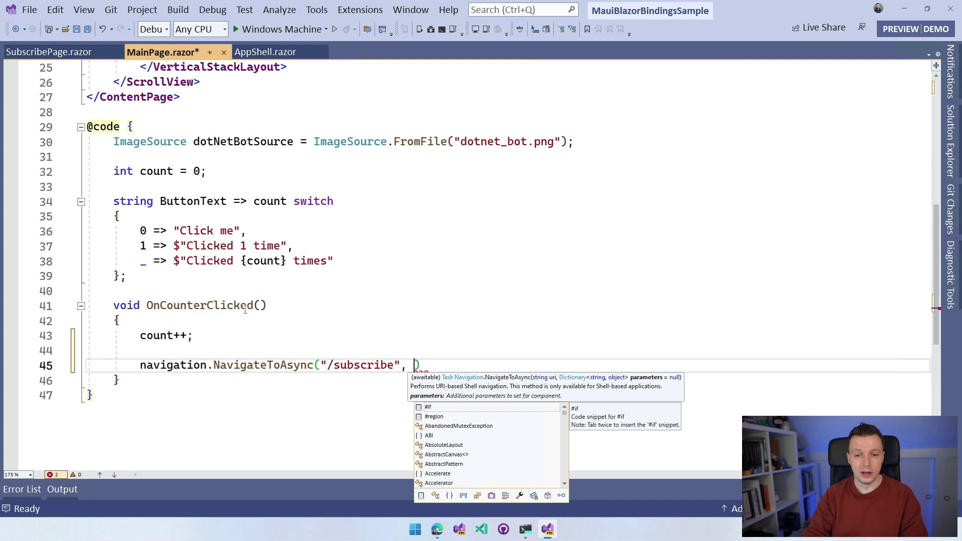
{"action": "key", "text": "BackSpace"}
{"action": "key", "text": "BackSpace"}
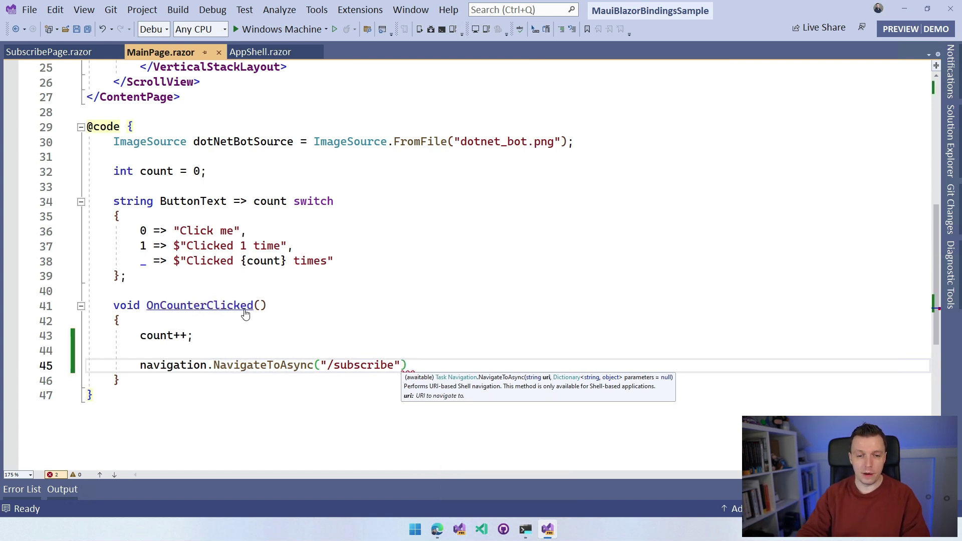
{"action": "key", "text": "End"}
{"action": "type", "text": ";"}
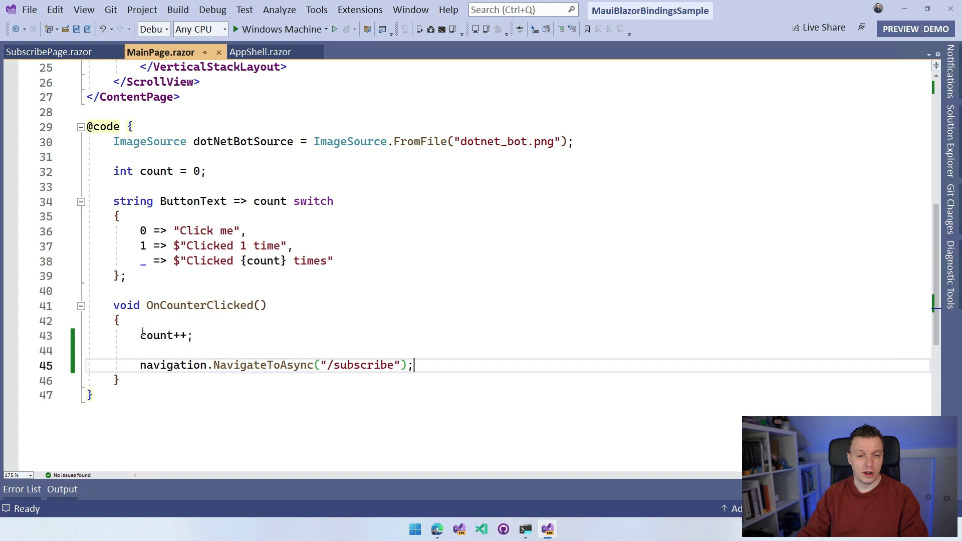
- Change OnCounterClicked from void to async Task and await the NavigateToAsync call
{"action": "double_click", "coordinate": [132, 305]}
{"action": "type", "text": "a"}
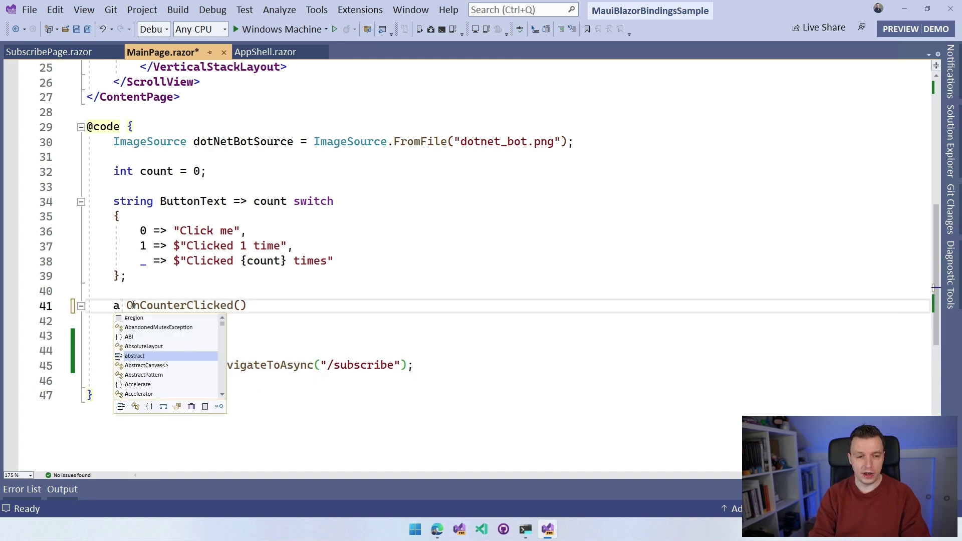
{"action": "type", "text": "sync Task"}
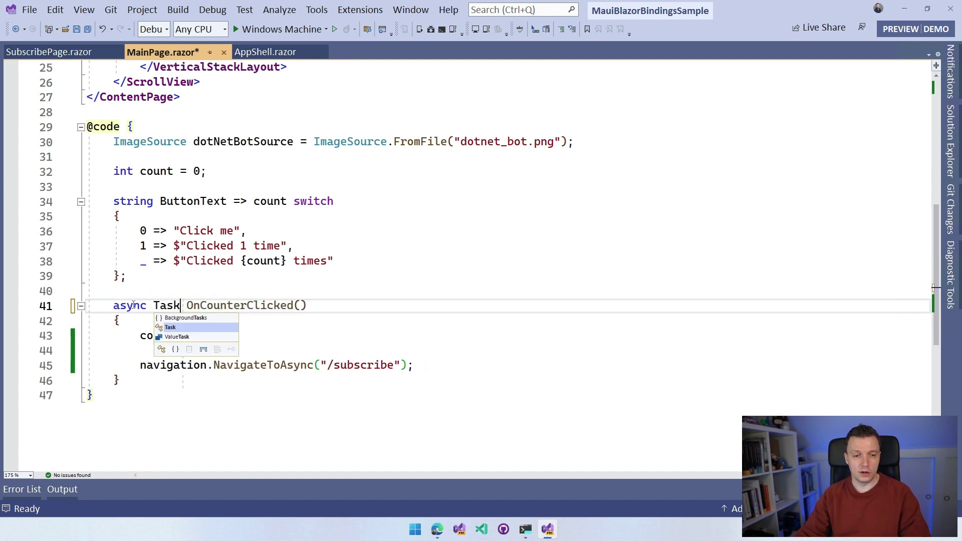
{"action": "left_click", "coordinate": [141, 365]}
{"action": "type", "text": "await"}
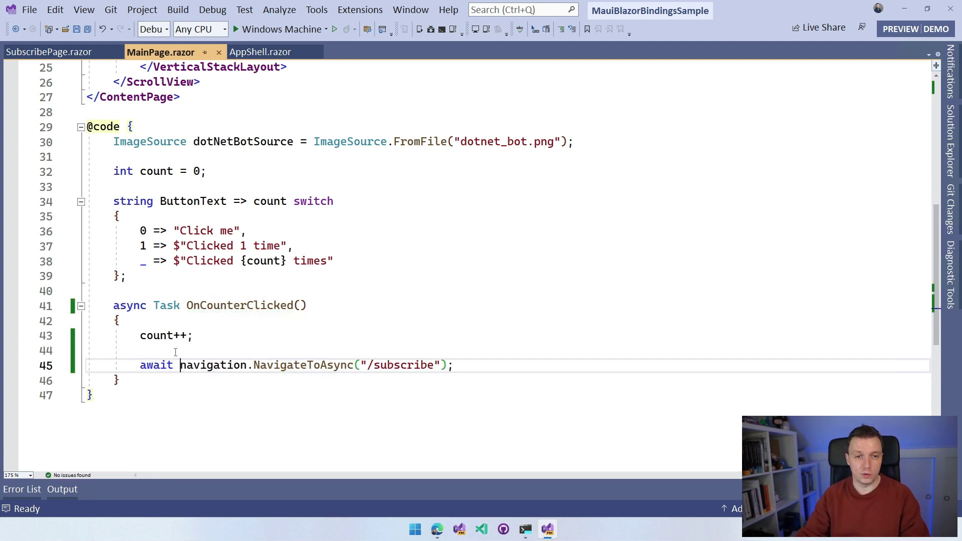
{"action": "scroll", "coordinate": [386, 287], "scroll_direction": "up", "scroll_amount": 4}
{"action": "scroll", "coordinate": [386, 287], "scroll_direction": "up", "scroll_amount": 4}
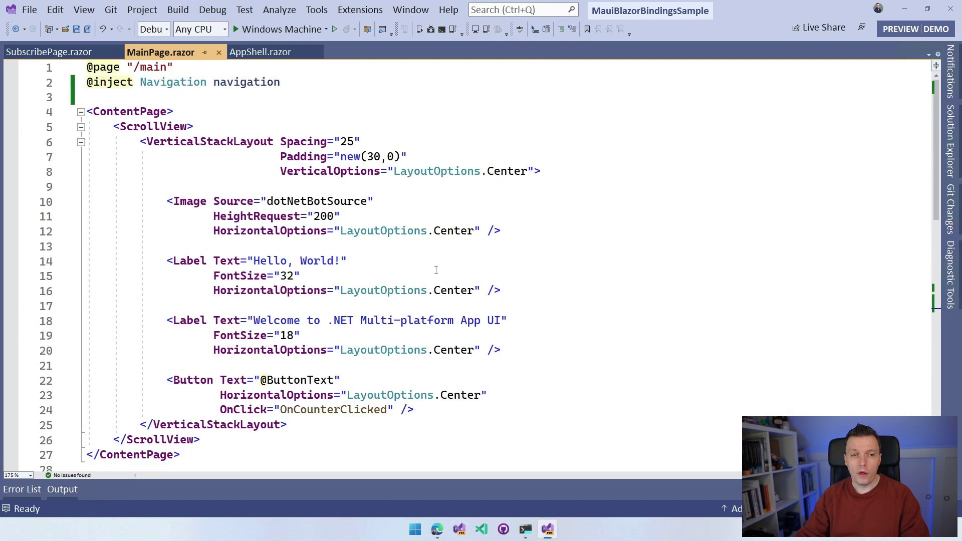
{"action": "left_click_drag", "start_coordinate": [139, 82], "coordinate": [282, 81]}
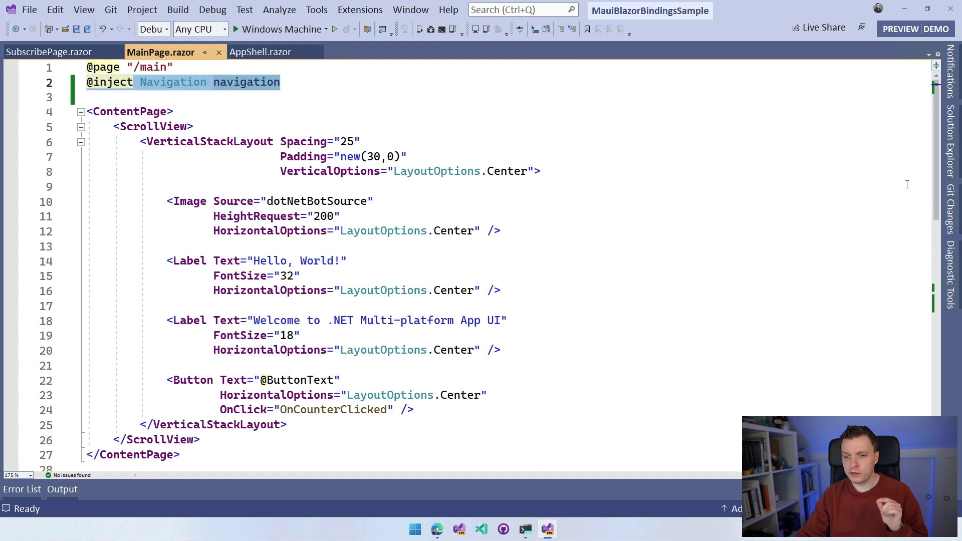
- Open MauiProgram.cs and review its BlazorBindingsApplication<AppShell> and UseMauiBlazorBindings lines
{"action": "left_click", "coordinate": [950, 143]}
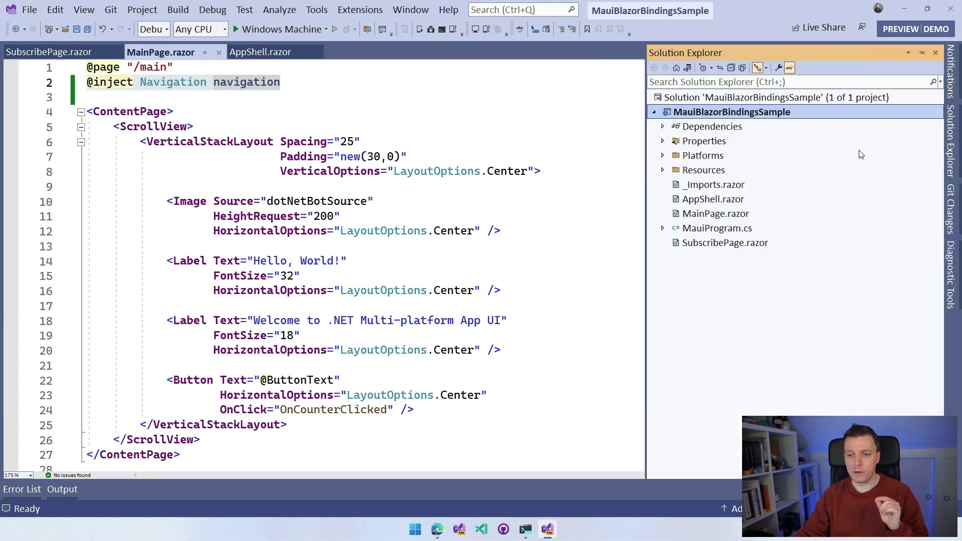
{"action": "double_click", "coordinate": [716, 227]}
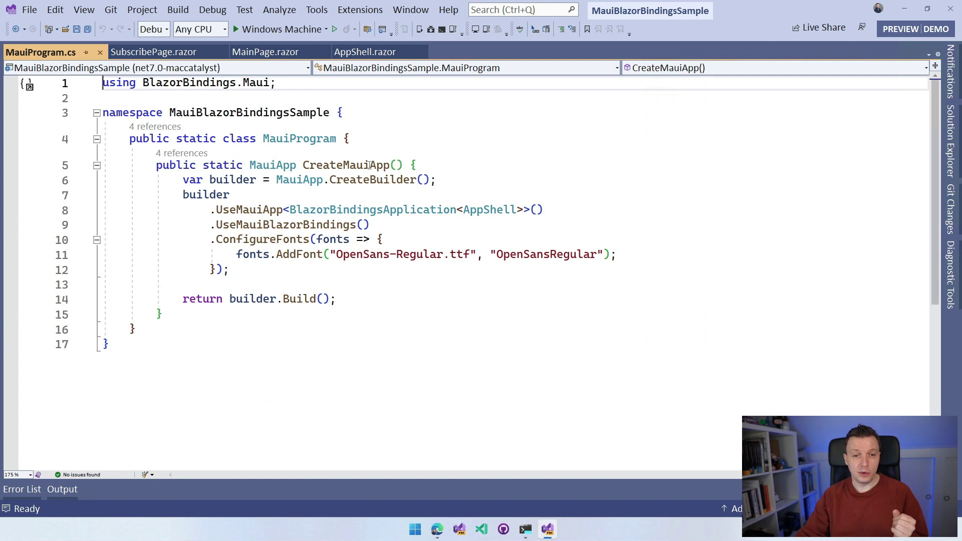
{"action": "left_click_drag", "start_coordinate": [212, 210], "coordinate": [520, 210]}
{"action": "left_click", "coordinate": [290, 209]}
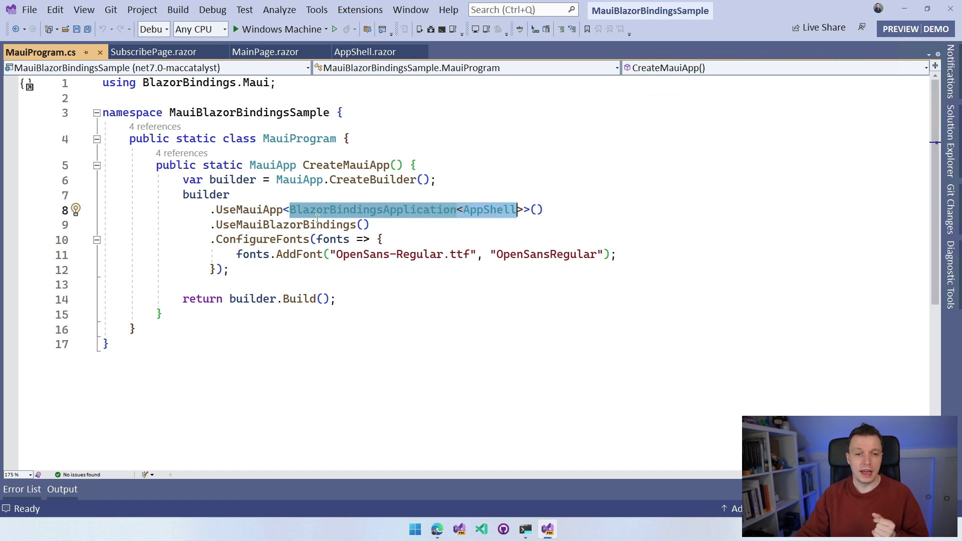
{"action": "left_click_drag", "start_coordinate": [211, 225], "coordinate": [365, 225]}
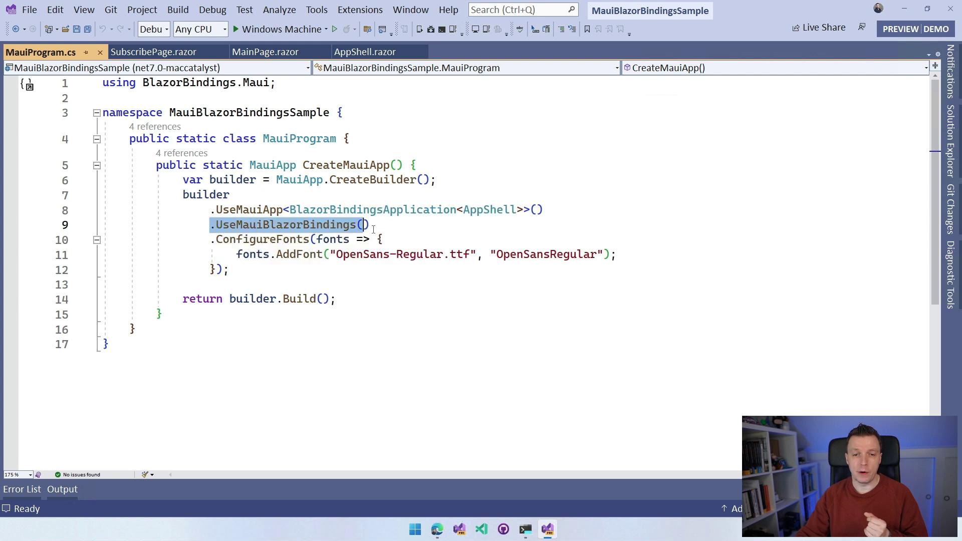
{"action": "left_click", "coordinate": [383, 225]}
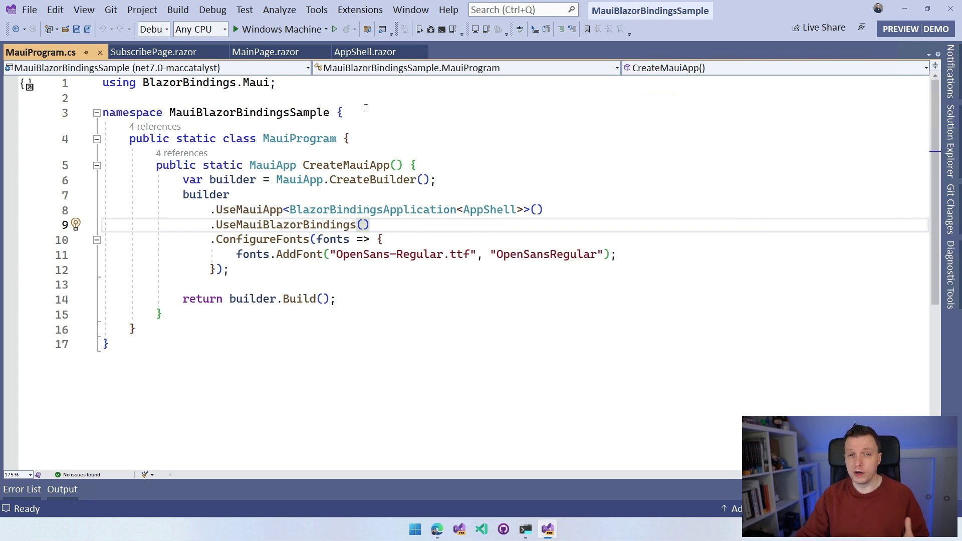
- Return to MainPage.razor and start MauiBlazorBindingsSample with debugging on Windows Machine
{"action": "left_click", "coordinate": [282, 54]}
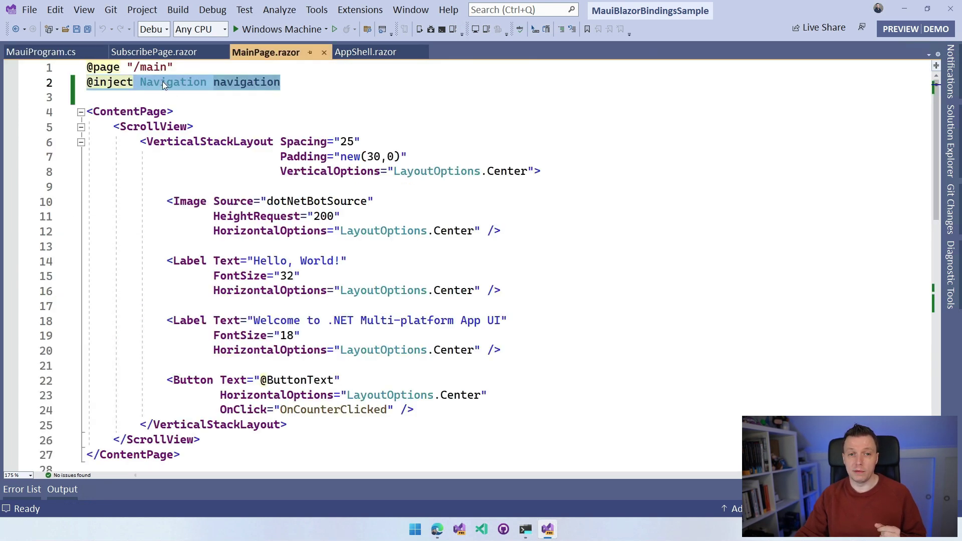
{"action": "left_click", "coordinate": [205, 82]}
{"action": "mouse_move", "coordinate": [173, 82]}
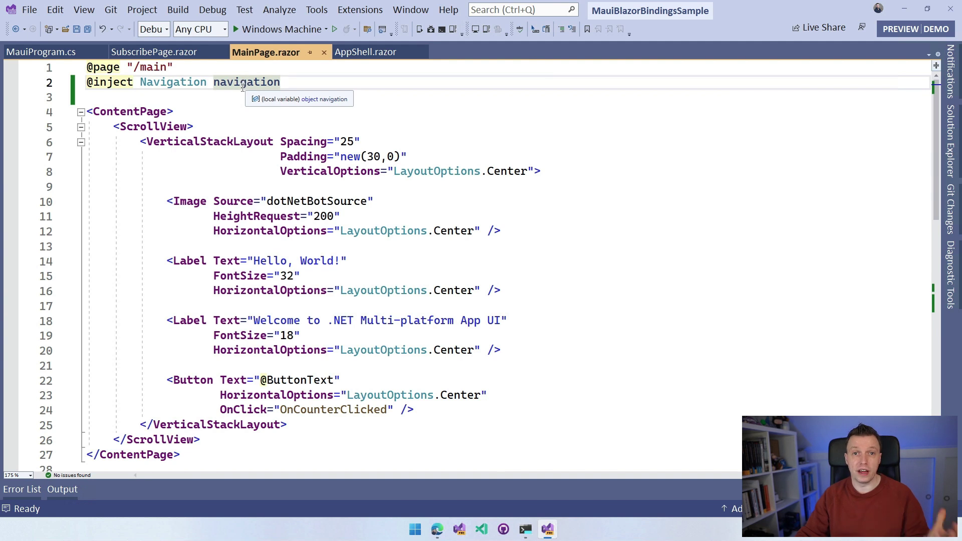
{"action": "left_click", "coordinate": [277, 31]}
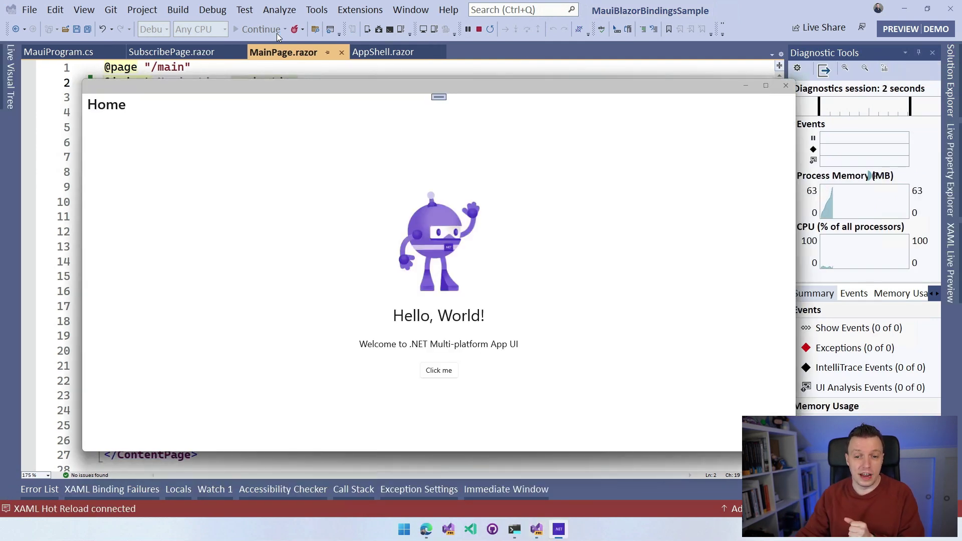
- Press Click me in the running app to reach the subscribe page's thank-you label
{"action": "left_click", "coordinate": [456, 370]}
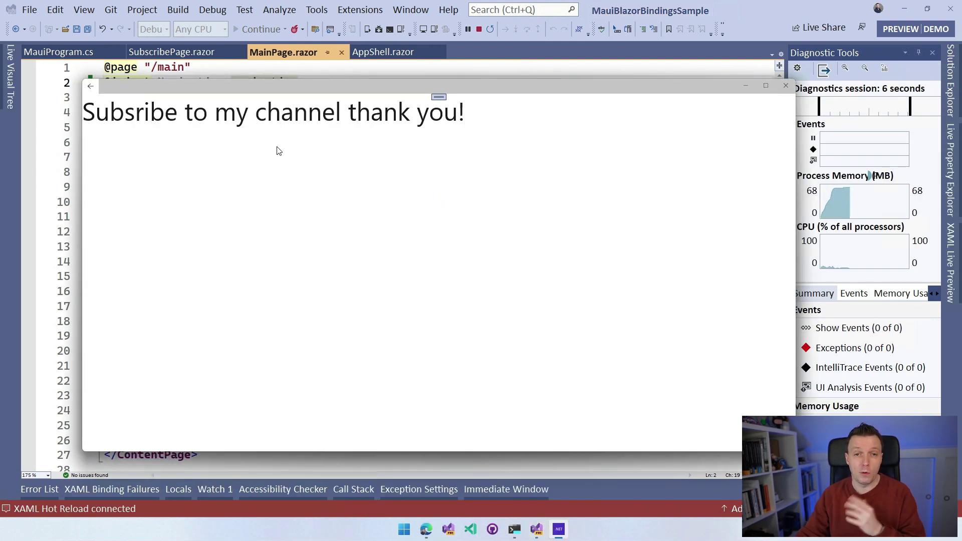